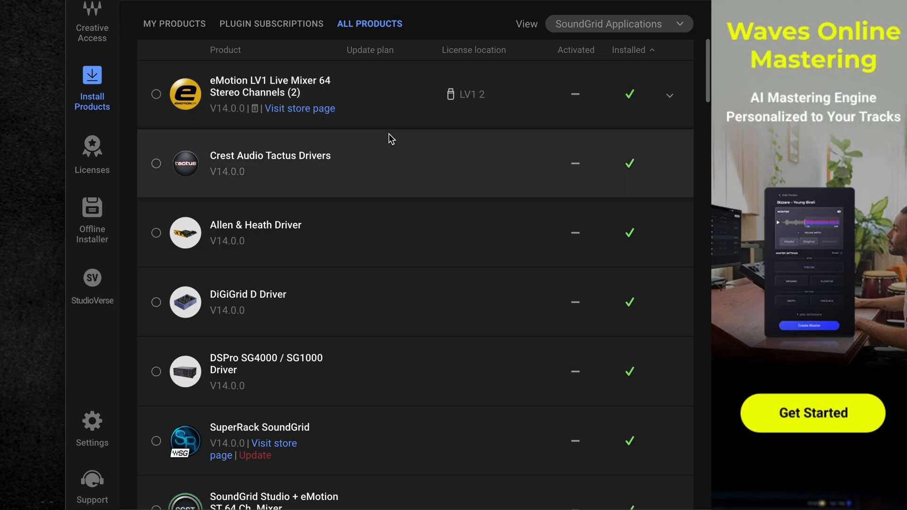
# - Review the SoundGrid Applications product list to check which drivers and applications are installed
pyautogui.scroll(-1, 389, 136)
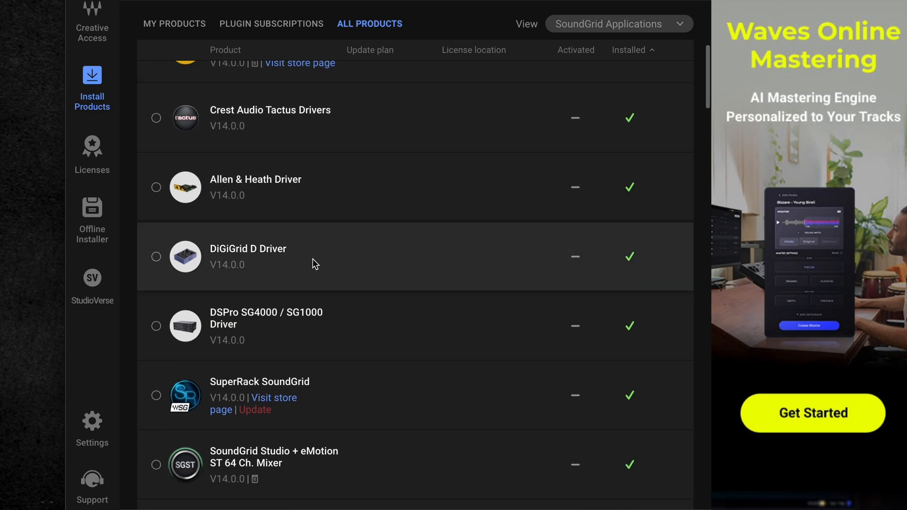
pyautogui.scroll(-8, 326, 259)
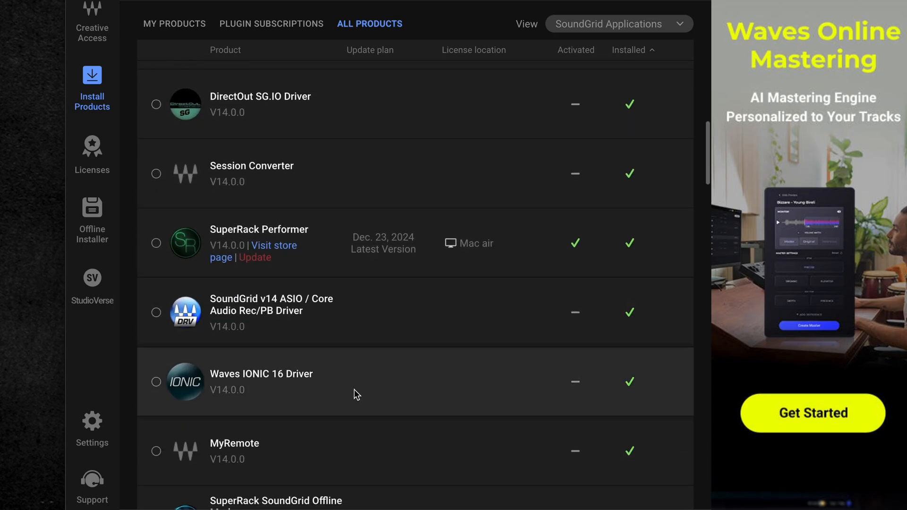
pyautogui.scroll(10, 314, 379)
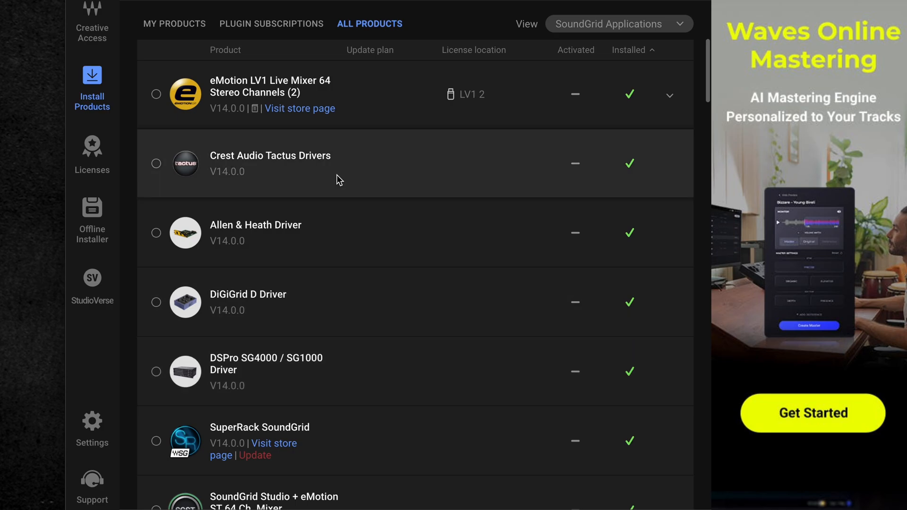
pyautogui.scroll(-1, 338, 179)
pyautogui.scroll(-3, 338, 180)
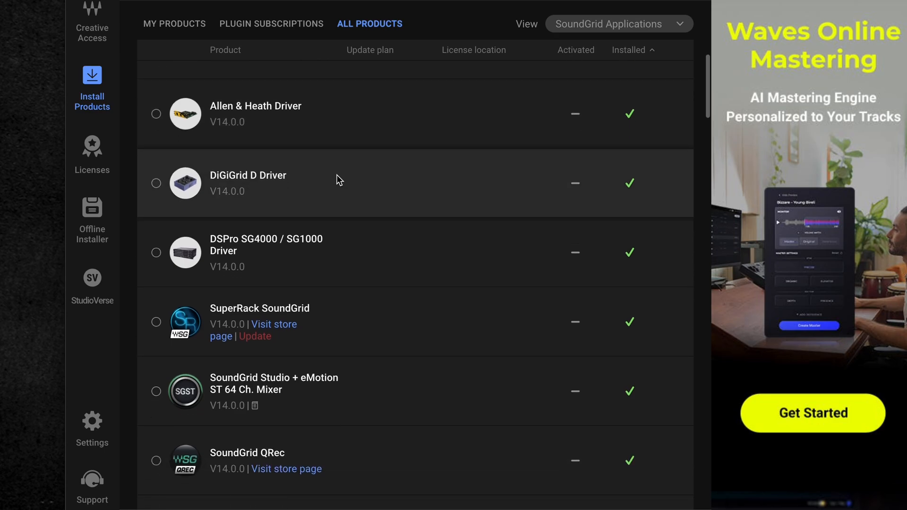
pyautogui.scroll(-1, 336, 179)
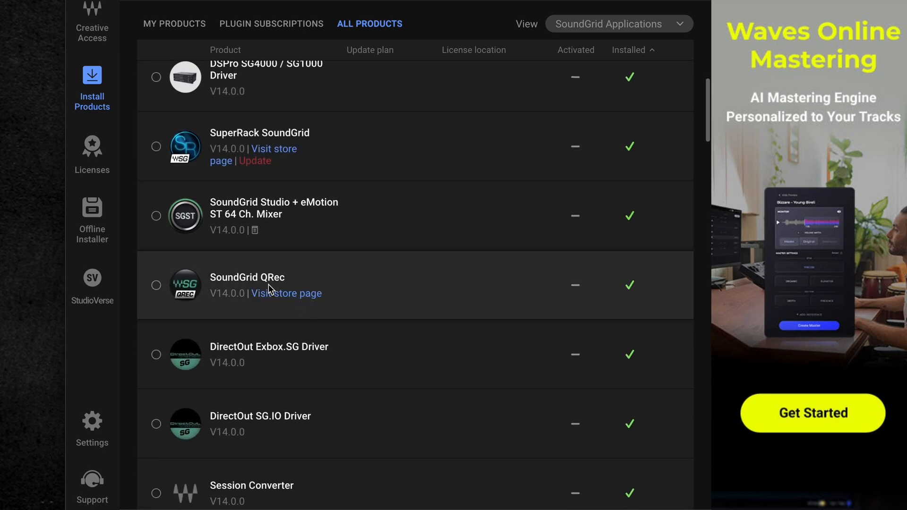
pyautogui.scroll(-3, 370, 306)
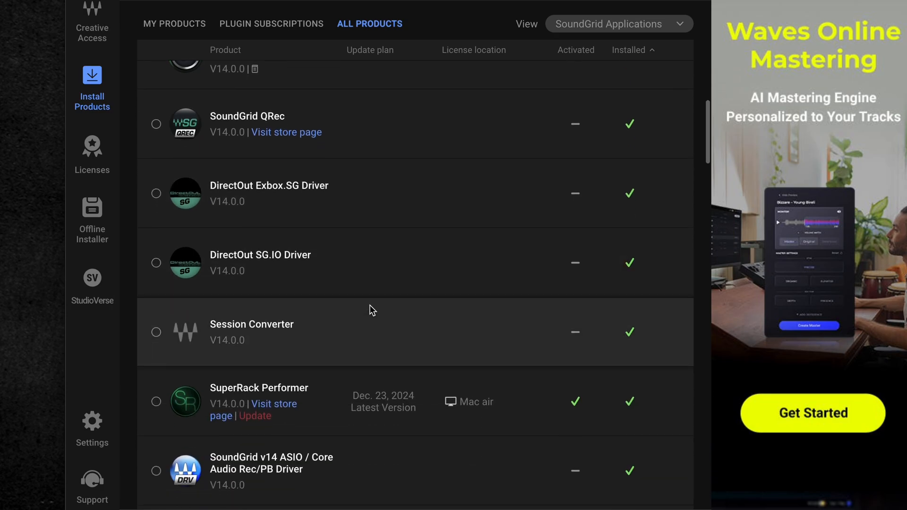
pyautogui.scroll(-1, 370, 306)
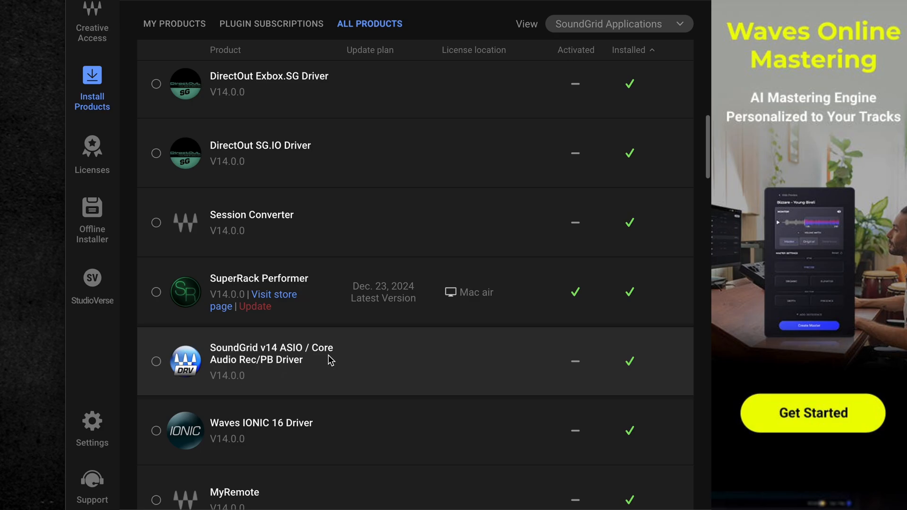
pyautogui.scroll(-2, 329, 360)
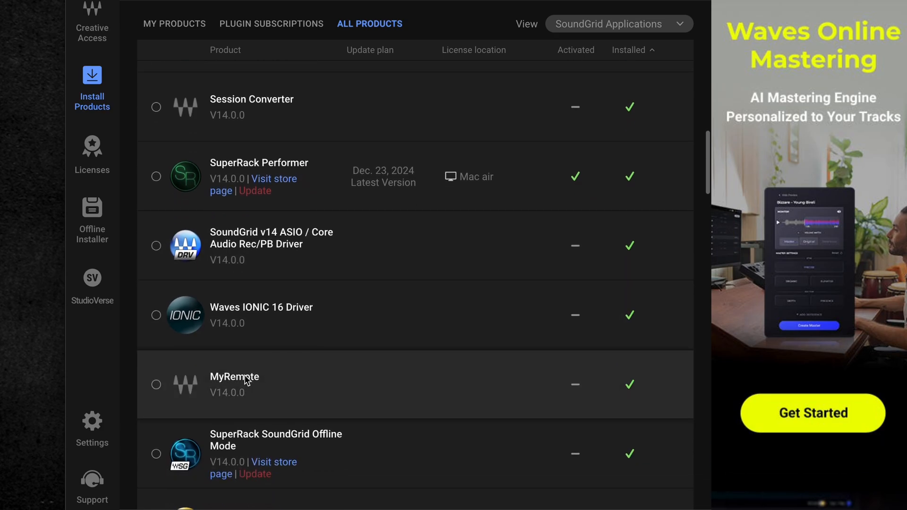
pyautogui.scroll(-1, 323, 403)
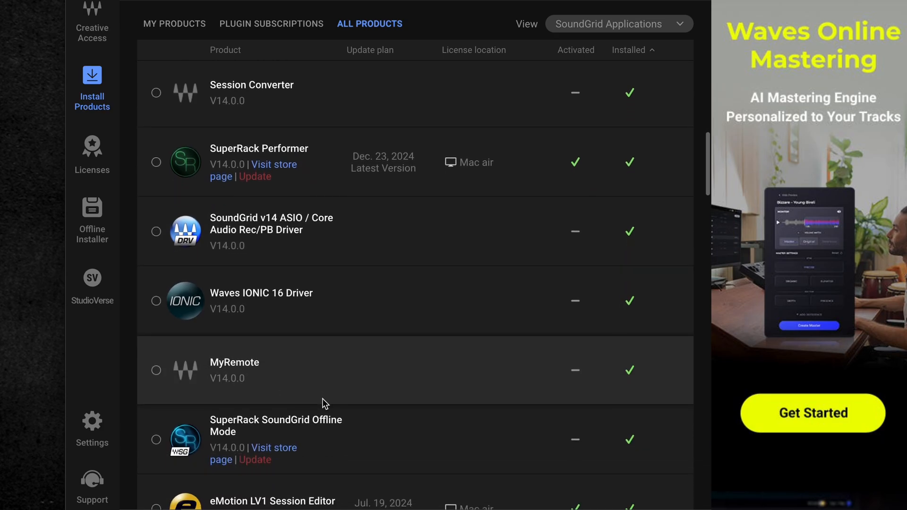
pyautogui.scroll(-1, 323, 399)
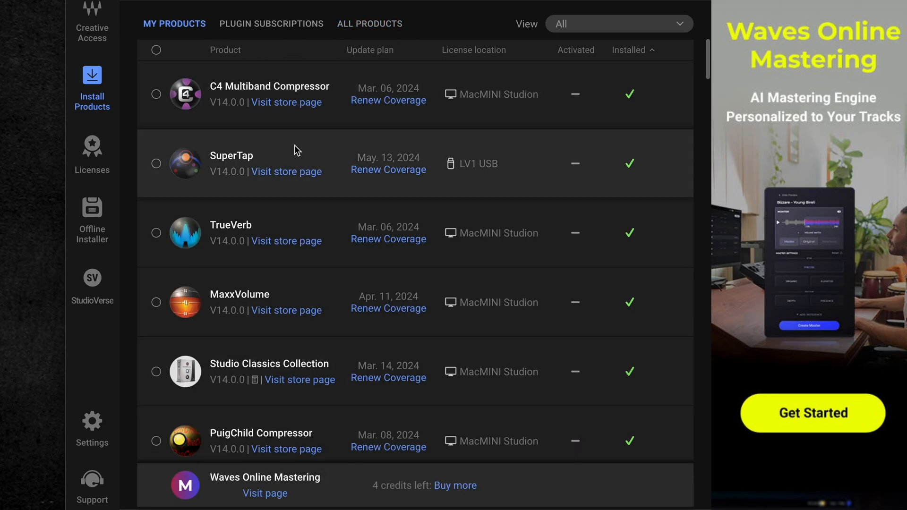
# - Look through the complete list of owned products to check which plugins are installed
pyautogui.scroll(-3, 296, 141)
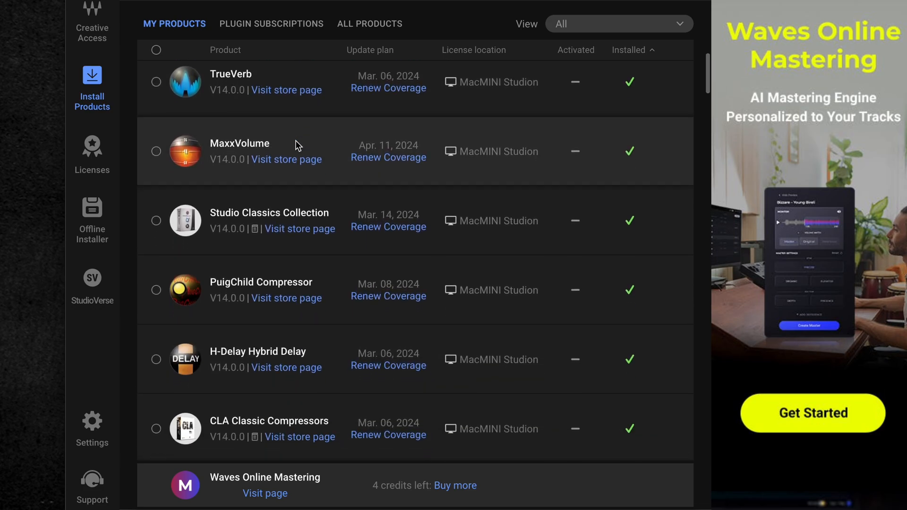
pyautogui.scroll(3, 295, 140)
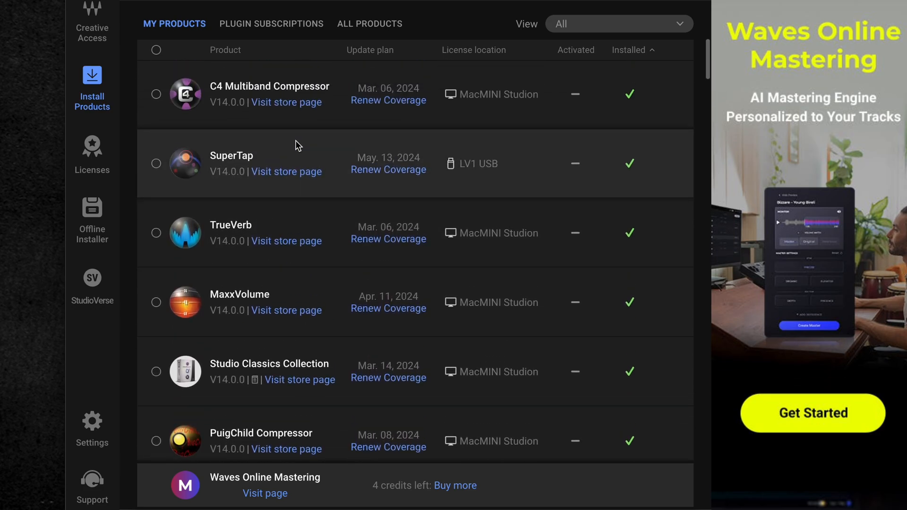
pyautogui.scroll(-10, 296, 140)
pyautogui.scroll(-7, 296, 141)
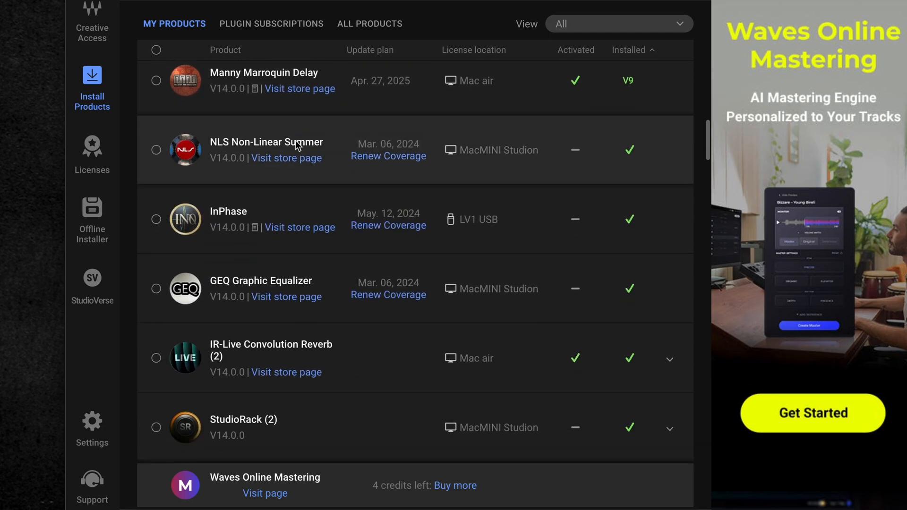
pyautogui.scroll(-1, 296, 144)
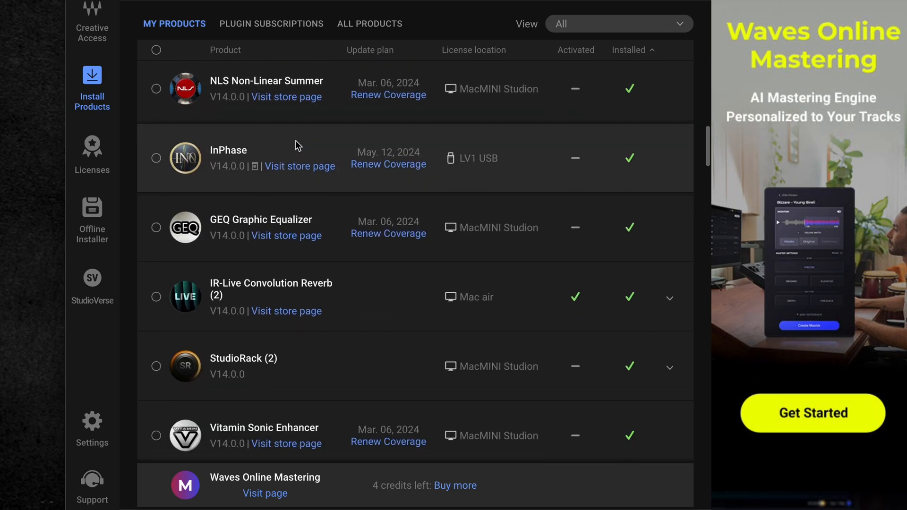
pyautogui.scroll(-1, 296, 141)
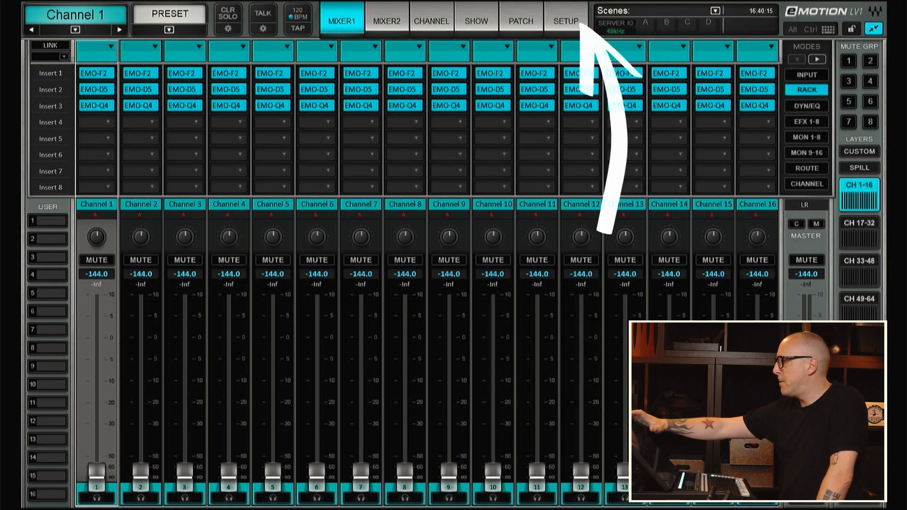
# - Switch to eMotion LV1's setup page and choose the Intel(R) Ethernet Controller I226-V as the network port
pyautogui.click(567, 21)
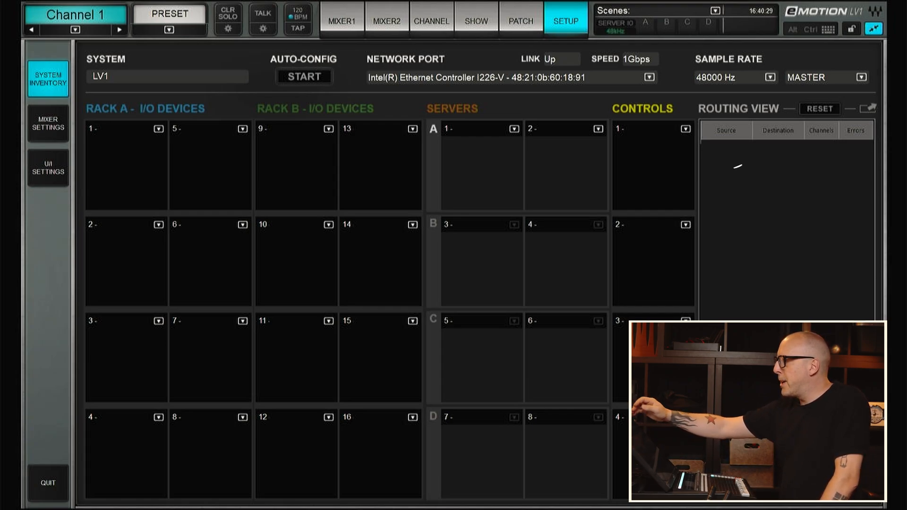
pyautogui.click(650, 77)
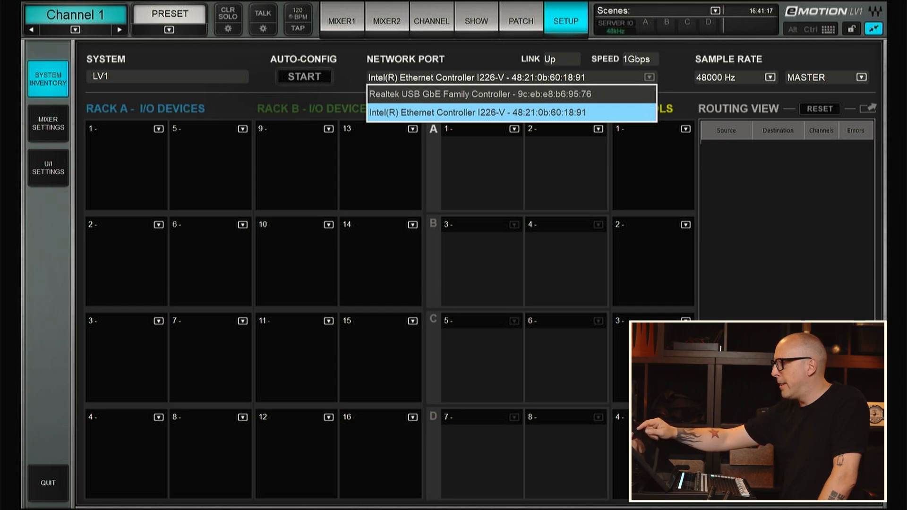
pyautogui.click(551, 116)
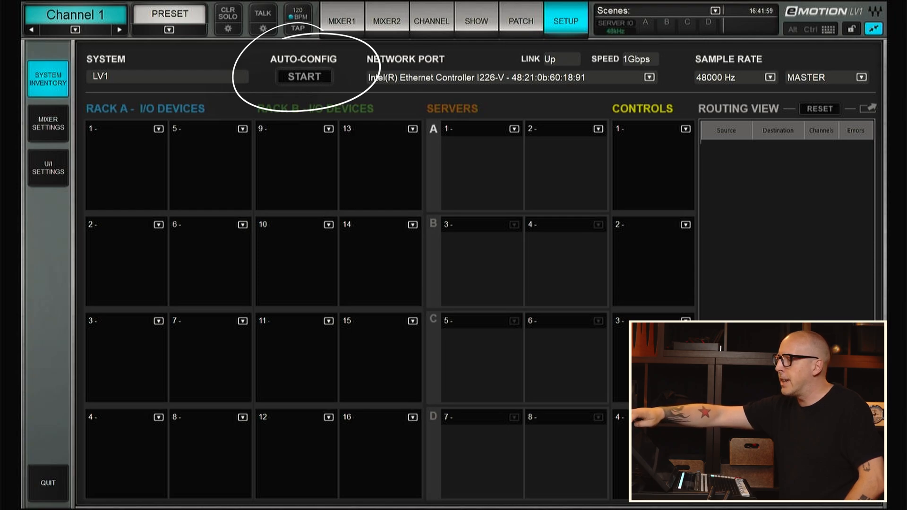
# - Run Auto-Config with the Configure option to re-assign and patch all SoundGrid devices, accepting the device reset
pyautogui.click(304, 77)
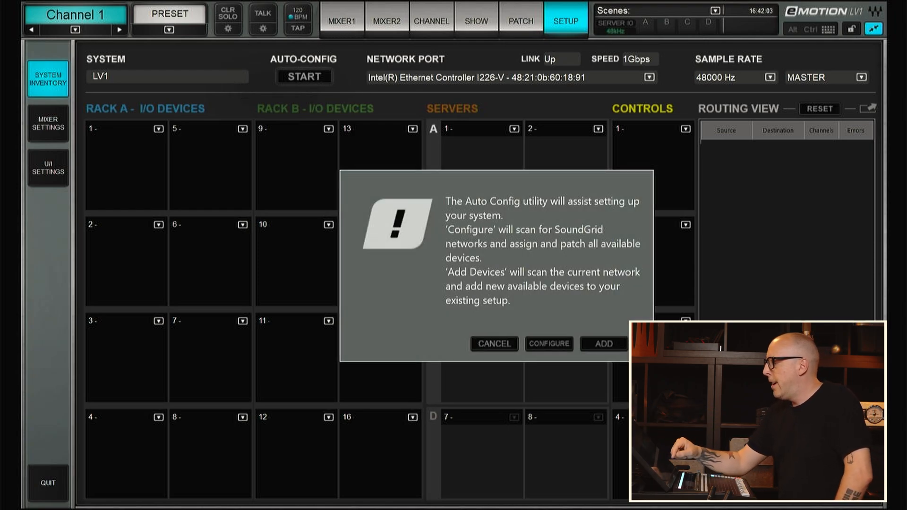
pyautogui.click(549, 344)
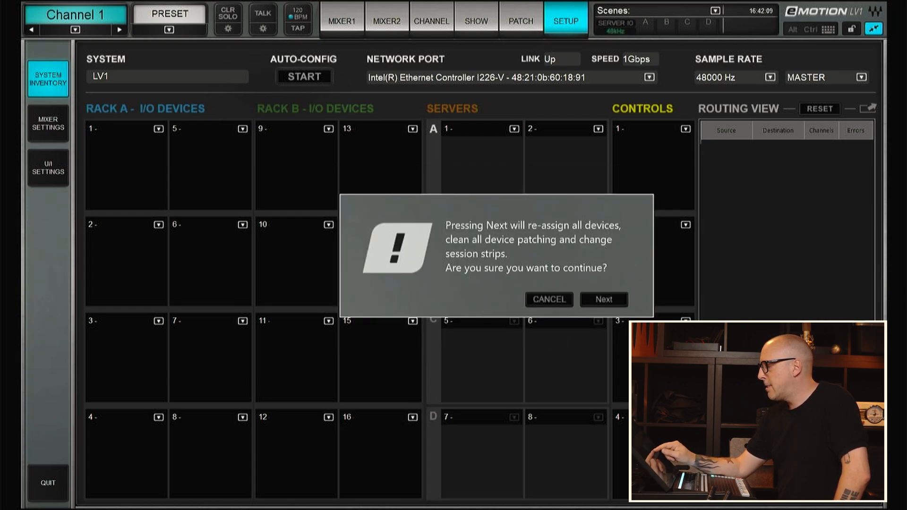
pyautogui.click(604, 299)
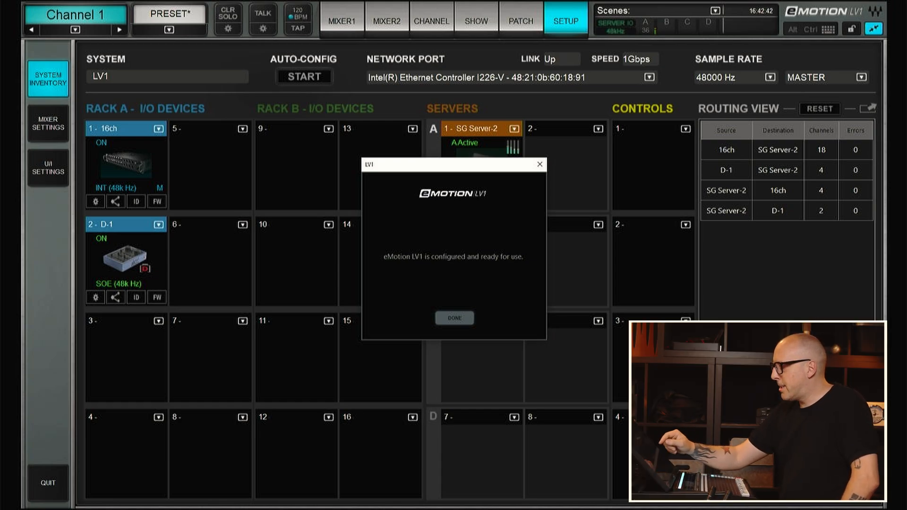
pyautogui.click(463, 318)
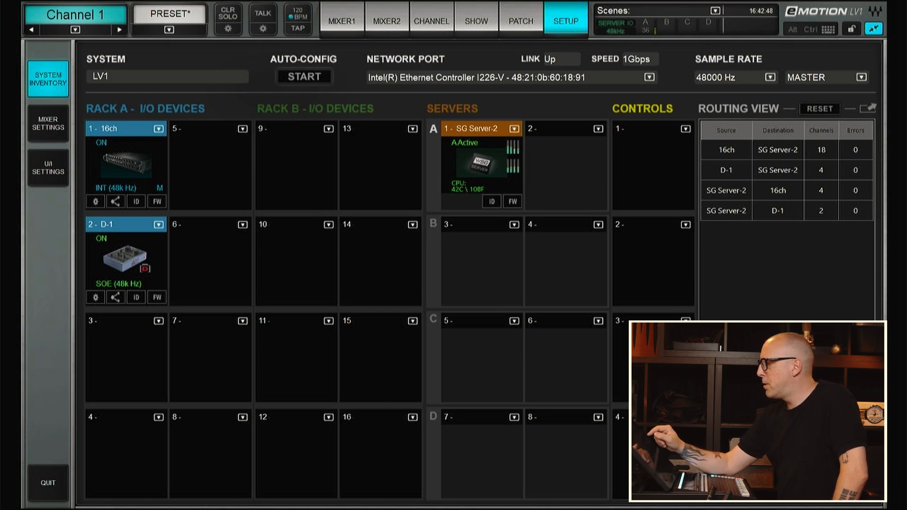
# - Check the servers offered for slots 2 and 3, and assign SG Server-1 to slot 3 in row B
pyautogui.click(514, 225)
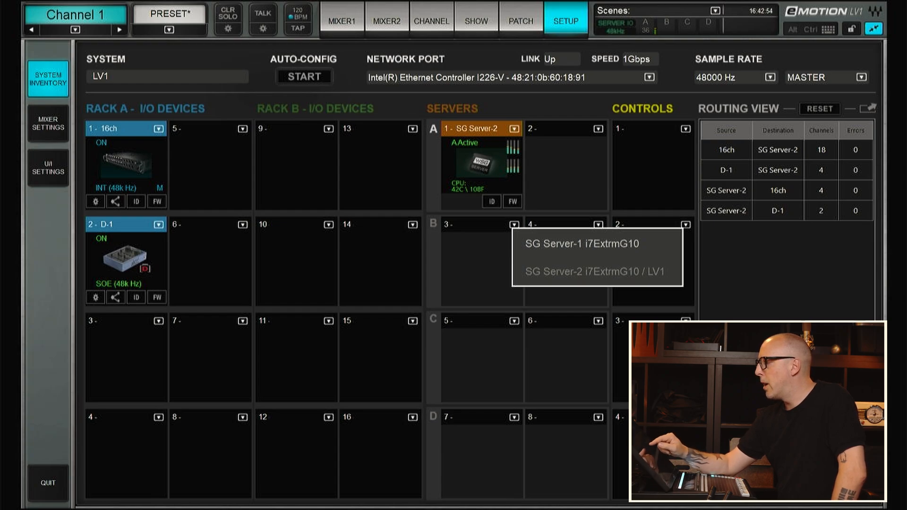
pyautogui.click(484, 267)
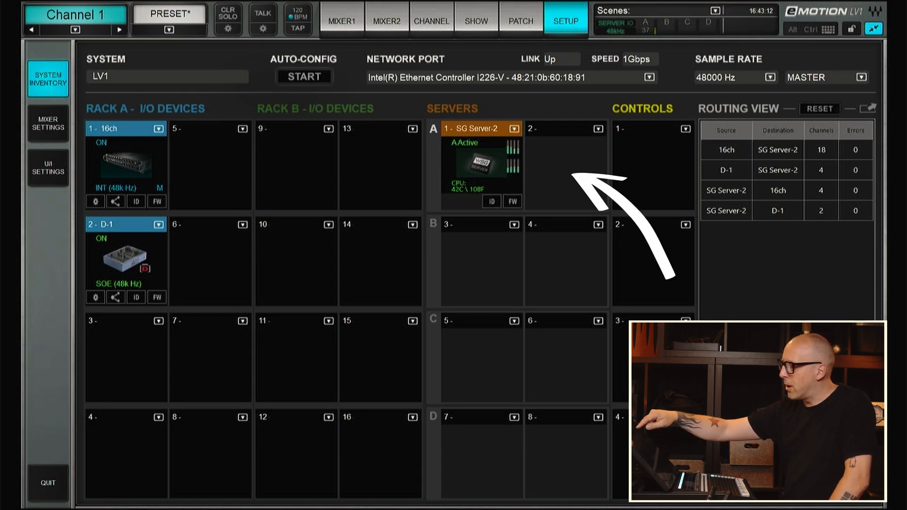
pyautogui.click(599, 129)
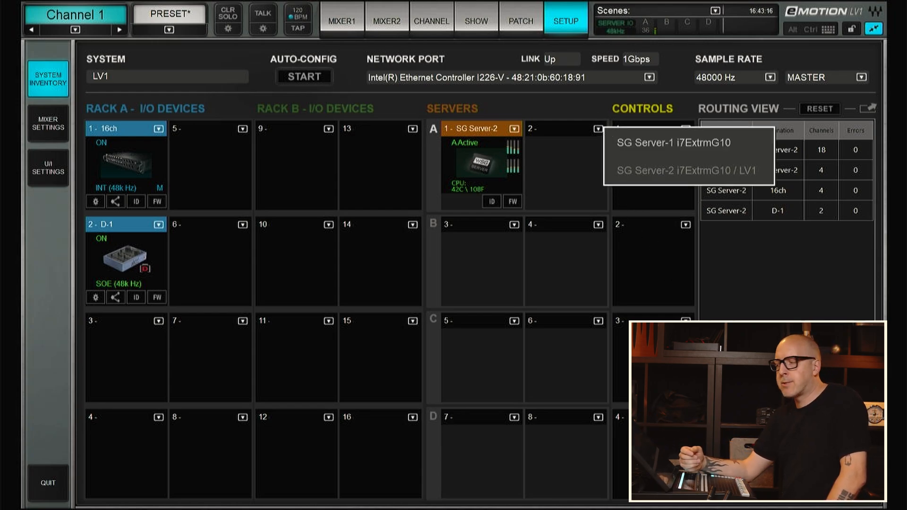
pyautogui.click(515, 225)
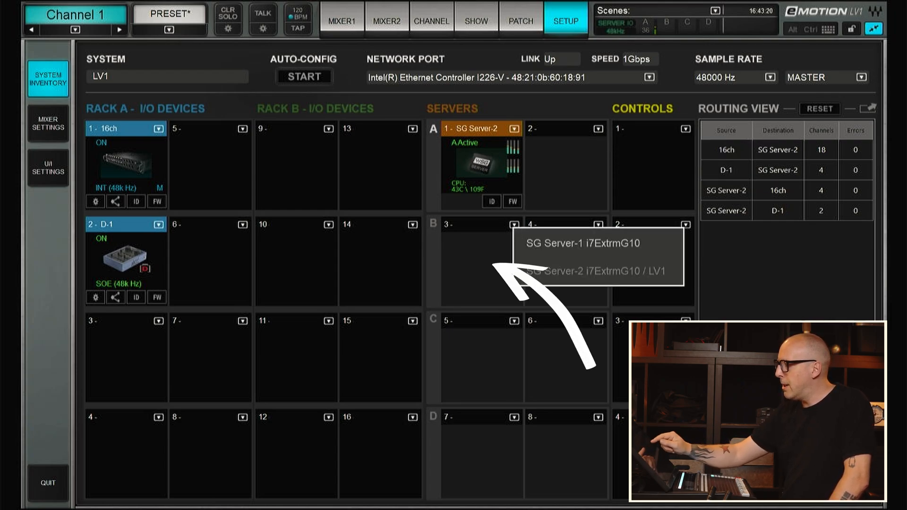
pyautogui.click(583, 244)
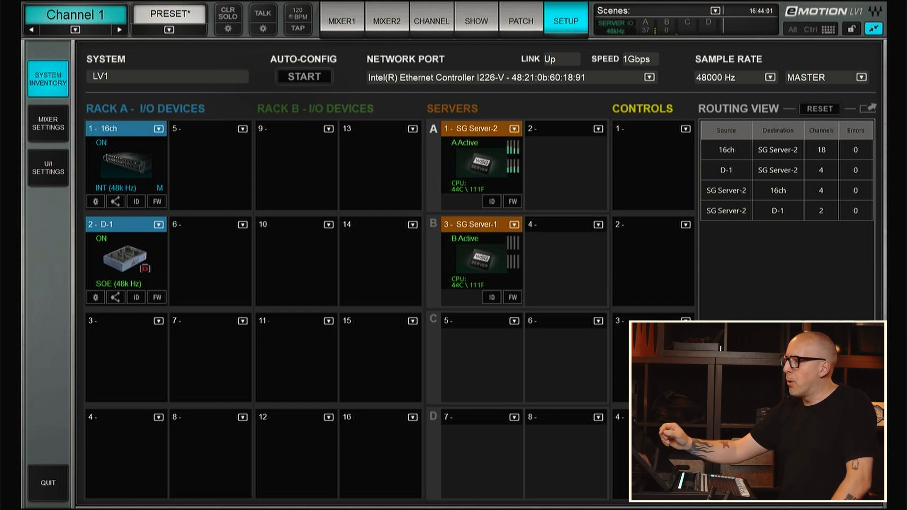
# - Clear both assigned SG servers and the I/O devices from the system inventory
pyautogui.click(514, 225)
pyautogui.click(544, 320)
pyautogui.click(553, 302)
pyautogui.click(514, 129)
pyautogui.click(545, 202)
pyautogui.click(549, 299)
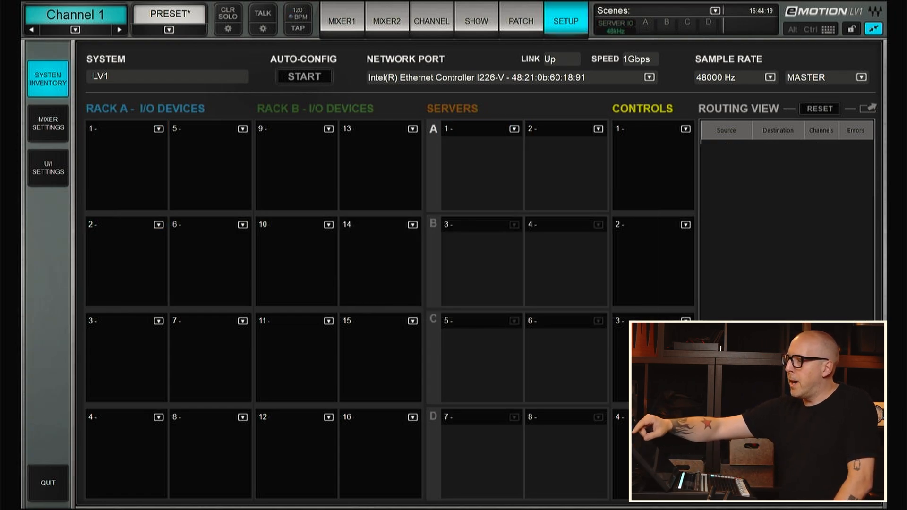
# - Assign the network device 16ch to slot 1 and D-1 to slot 2 of Rack A
pyautogui.click(159, 129)
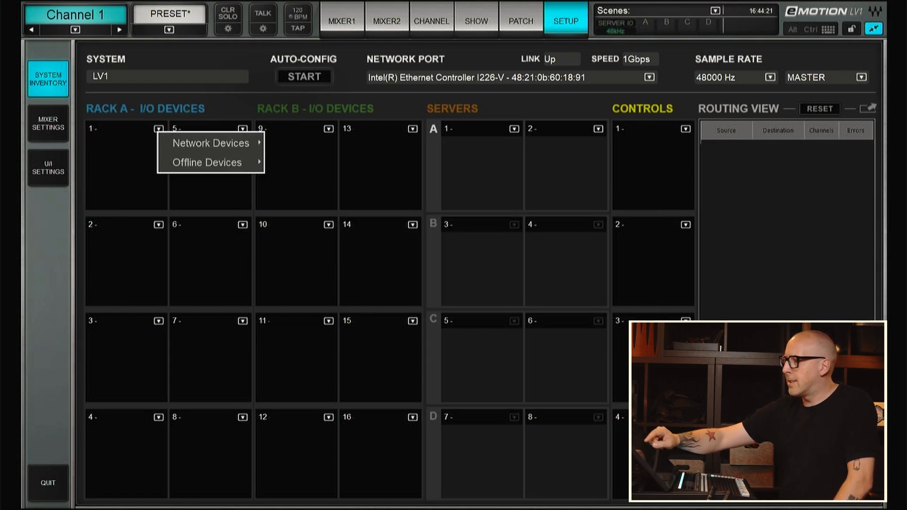
pyautogui.click(210, 143)
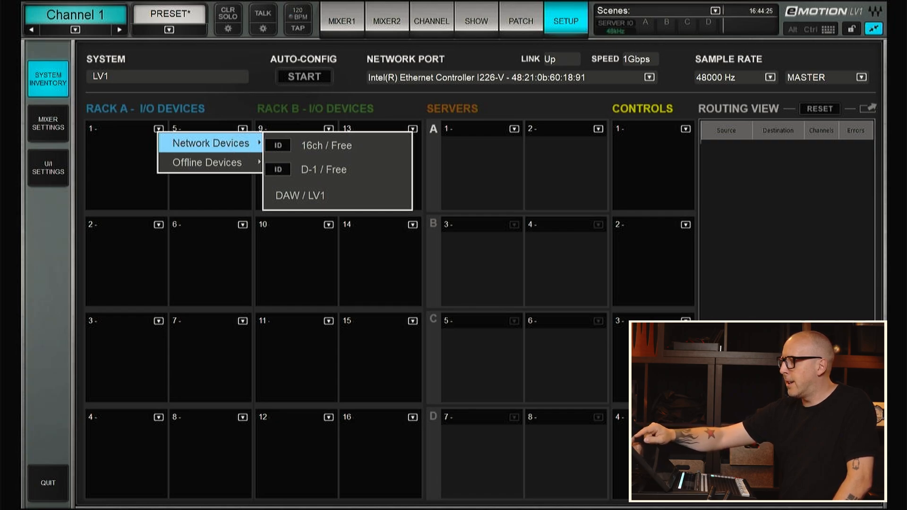
pyautogui.click(350, 146)
pyautogui.click(158, 225)
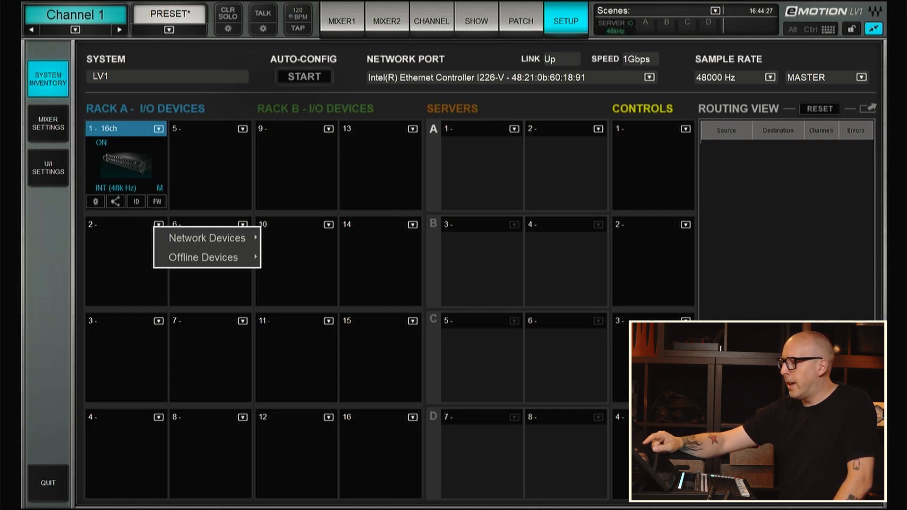
pyautogui.click(207, 238)
pyautogui.click(320, 240)
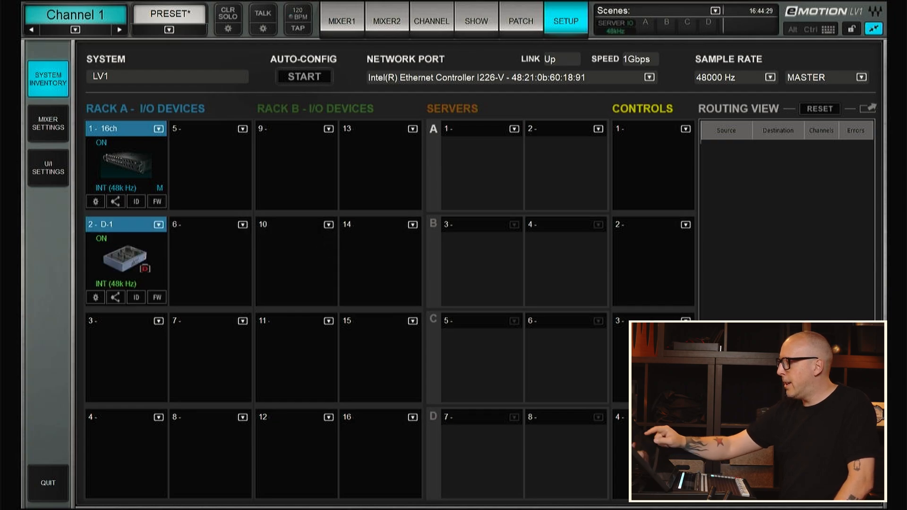
# - Assign SG Server-1 to server slot 1 in row A and SG Server-2 to slot 3 in row B
pyautogui.click(514, 129)
pyautogui.click(590, 143)
pyautogui.click(514, 225)
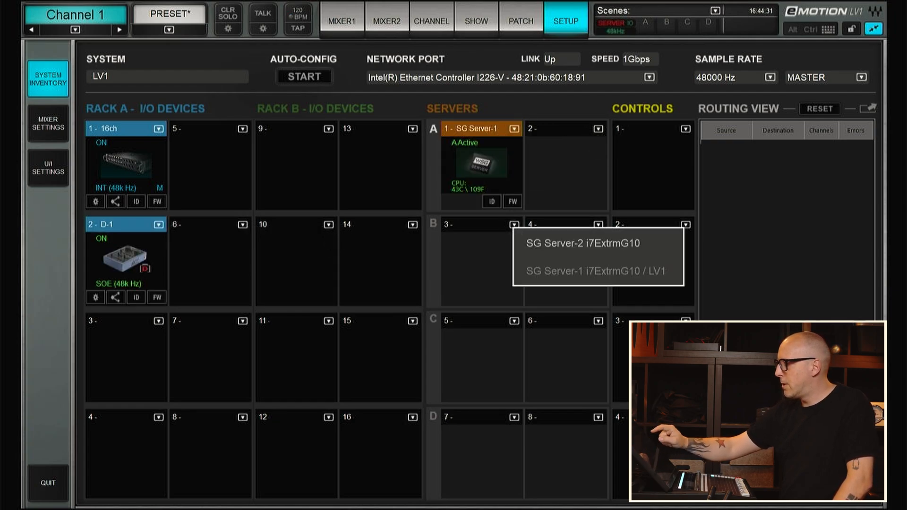
pyautogui.click(563, 248)
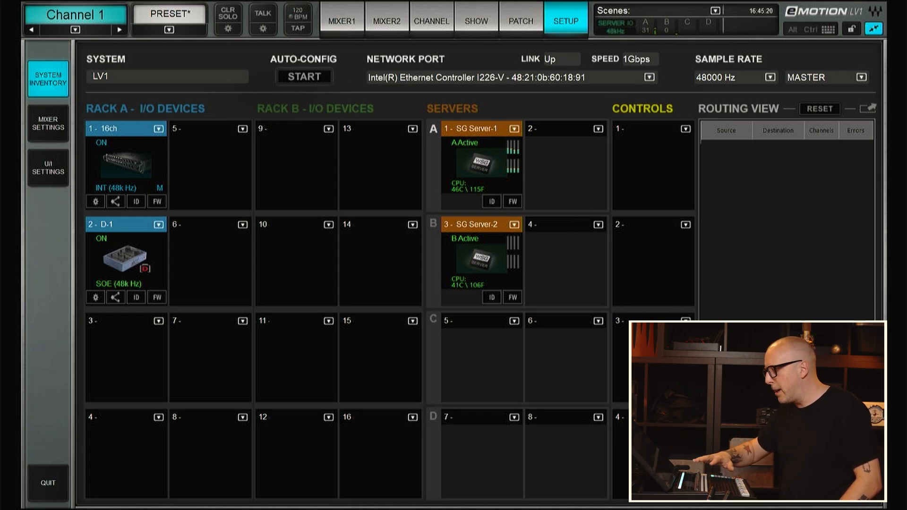
# - Assign MiDiPLUS FIT to control slot 1 and set its Device 1 ports to MIDIIN2 (FIT) for input and FIT for output
pyautogui.click(686, 128)
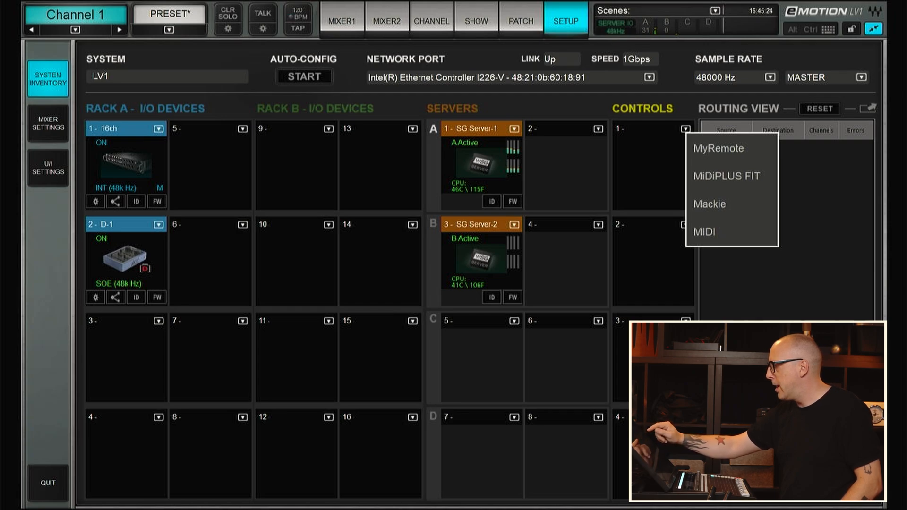
pyautogui.click(727, 176)
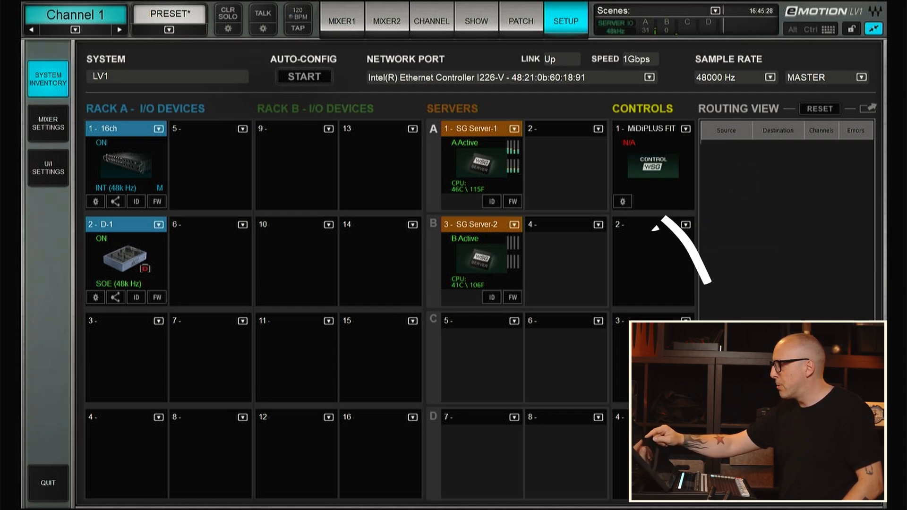
pyautogui.click(622, 202)
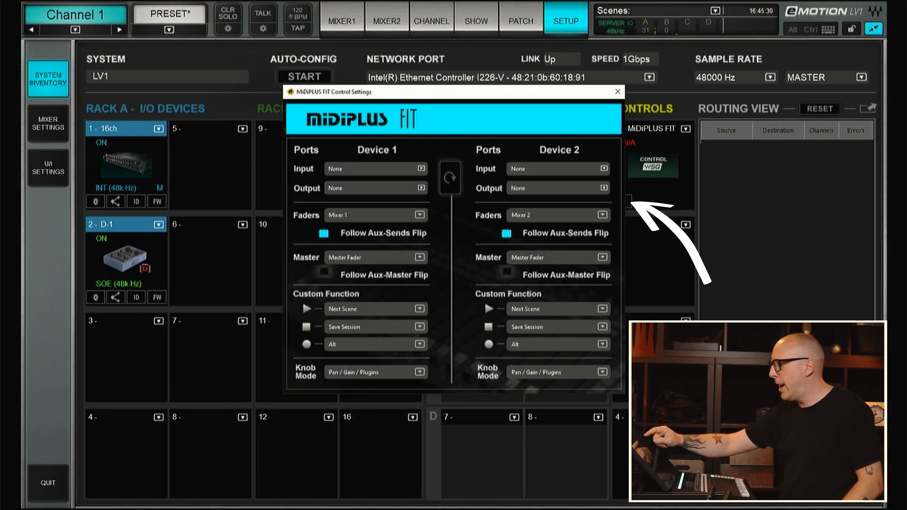
pyautogui.click(421, 168)
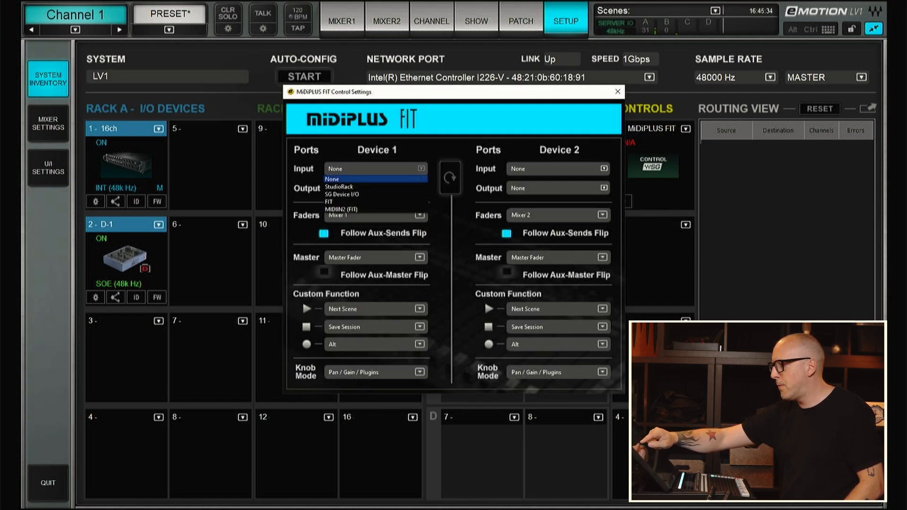
pyautogui.click(341, 209)
pyautogui.click(421, 188)
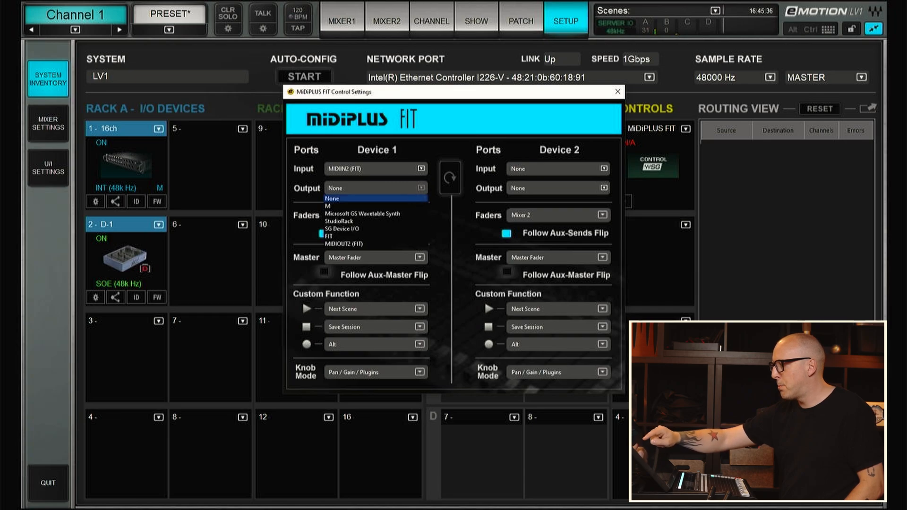
pyautogui.click(328, 236)
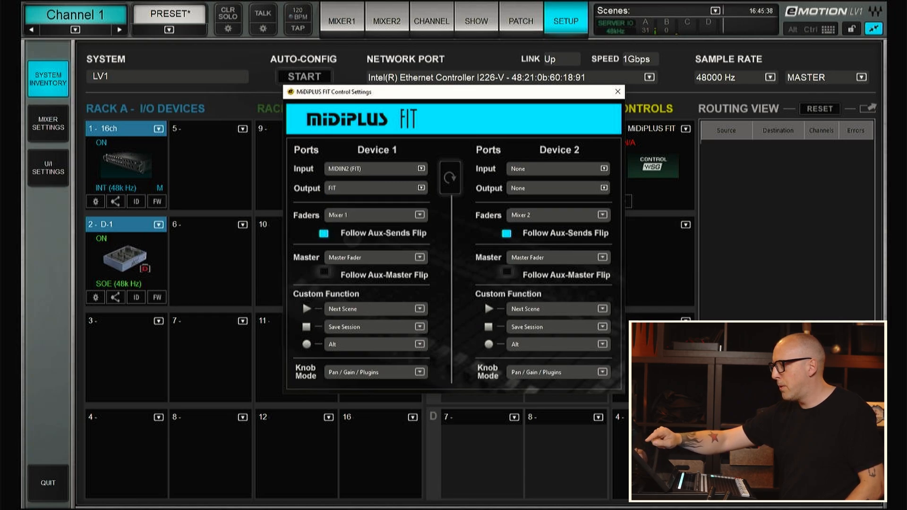
# - Set the MiDiPLUS FIT Device 1 input port to FIT and close the control settings
pyautogui.click(421, 169)
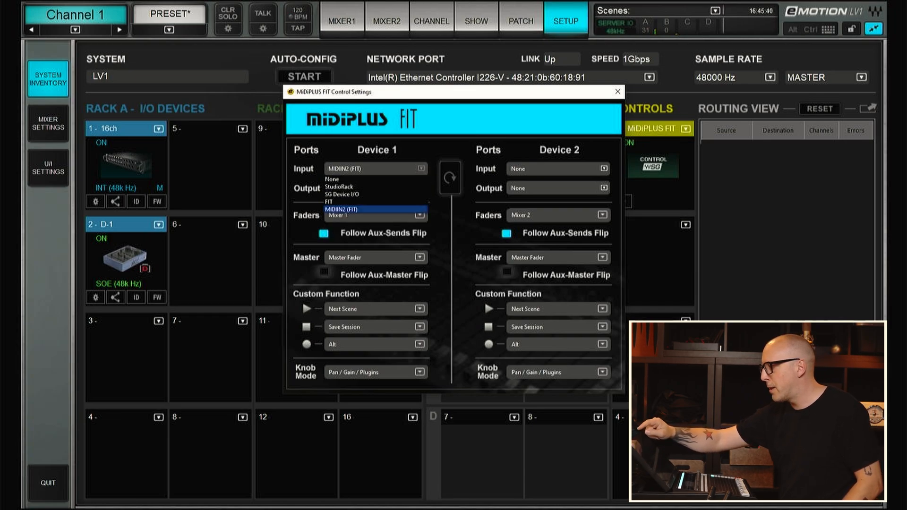
pyautogui.click(340, 209)
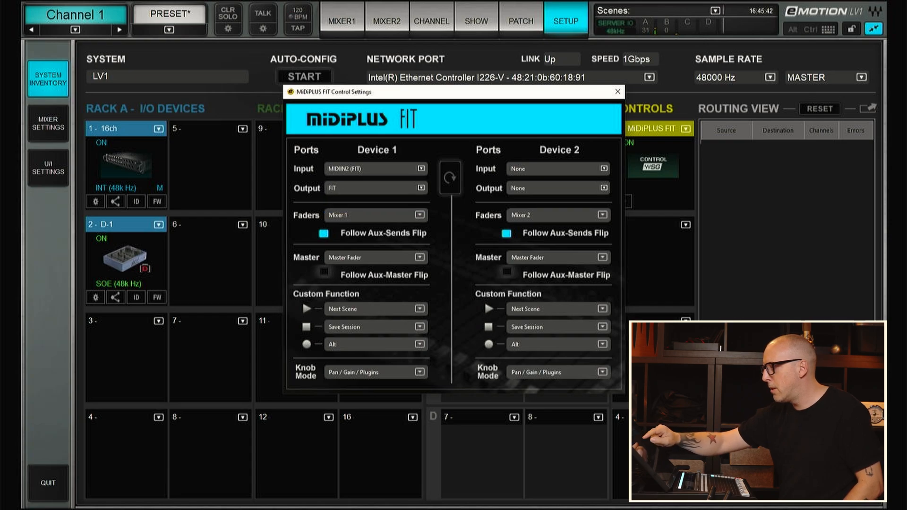
pyautogui.click(421, 169)
pyautogui.click(329, 202)
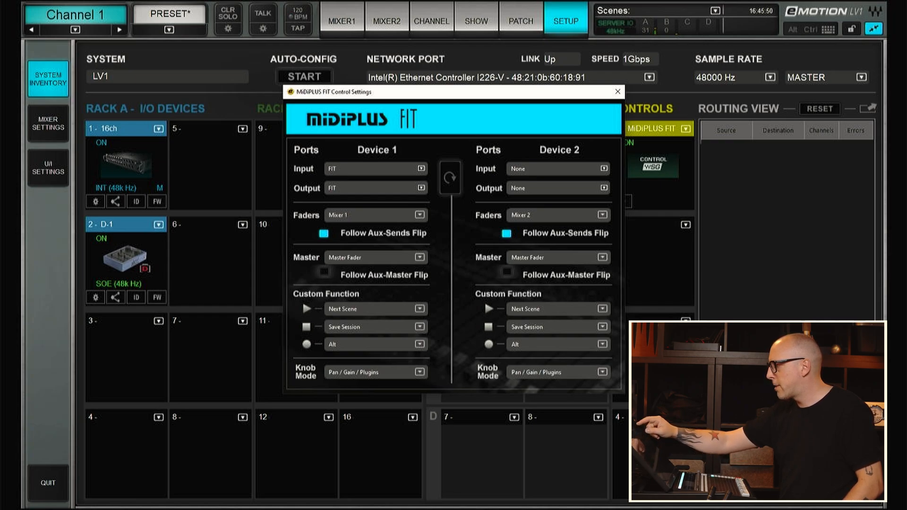
pyautogui.click(618, 92)
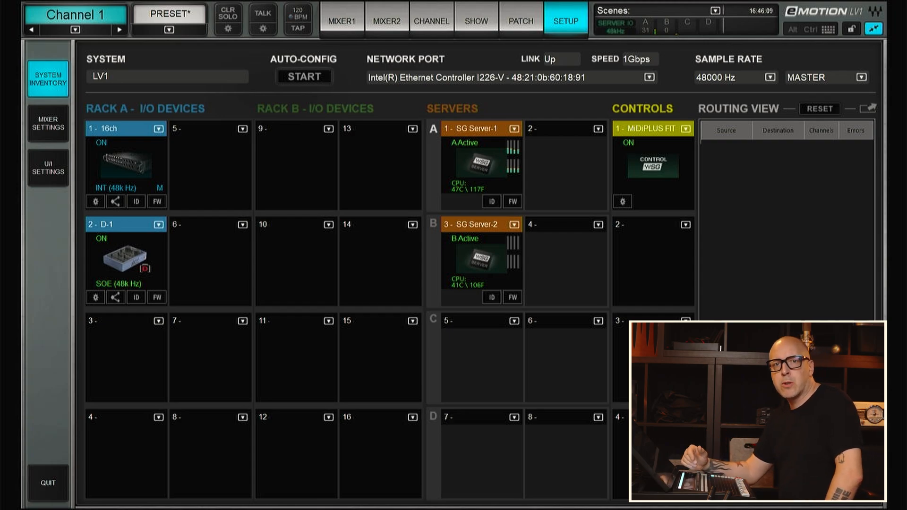
# - Assign MyRemote to control slot 2
pyautogui.click(686, 225)
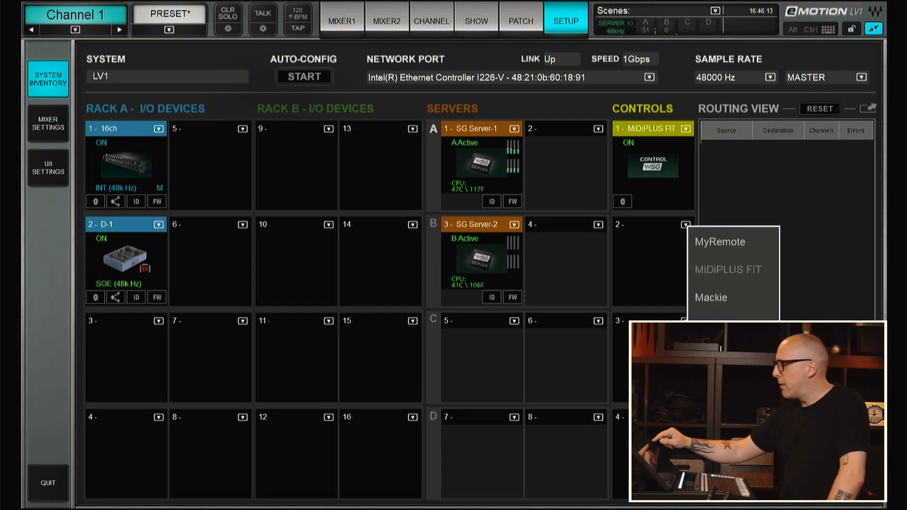
pyautogui.click(721, 243)
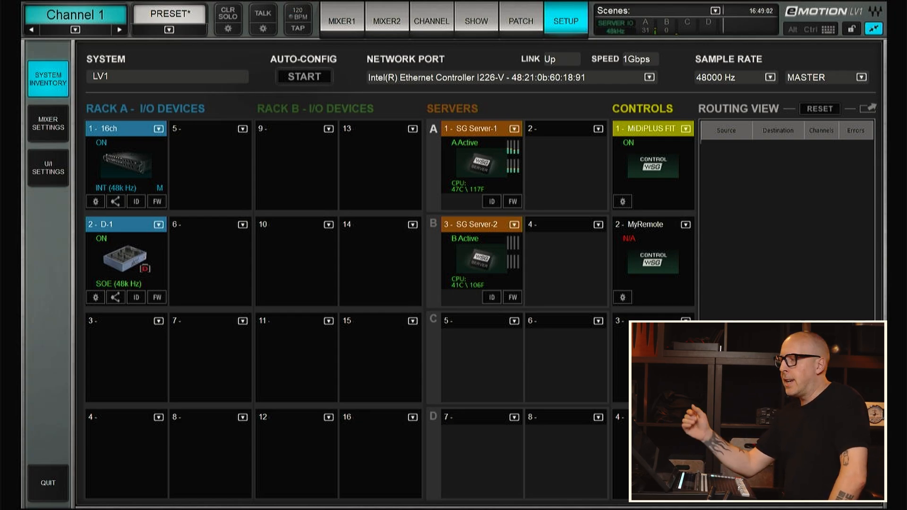
# - Patch the 16ch device's Mic/Line inputs 1–16 one-to-one to Channels 1–16 in Input A
pyautogui.click(521, 20)
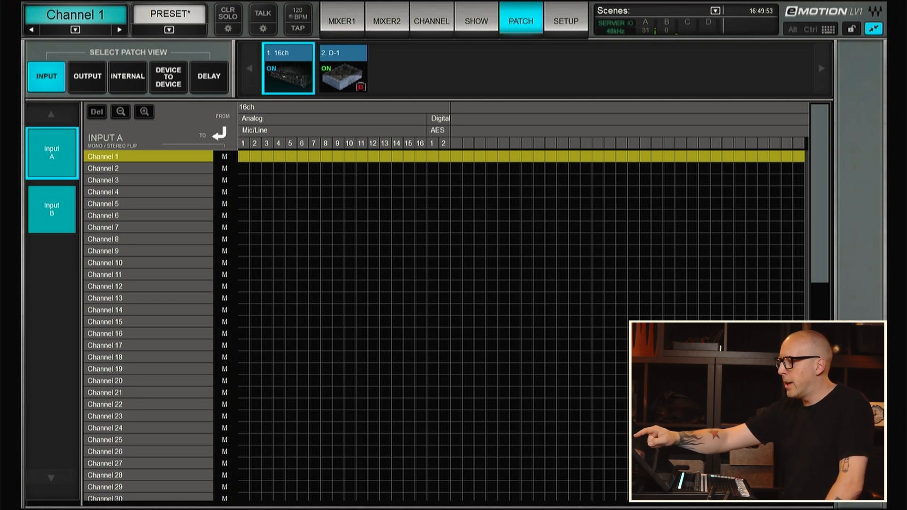
pyautogui.moveTo(256, 168); pyautogui.dragTo(421, 333)
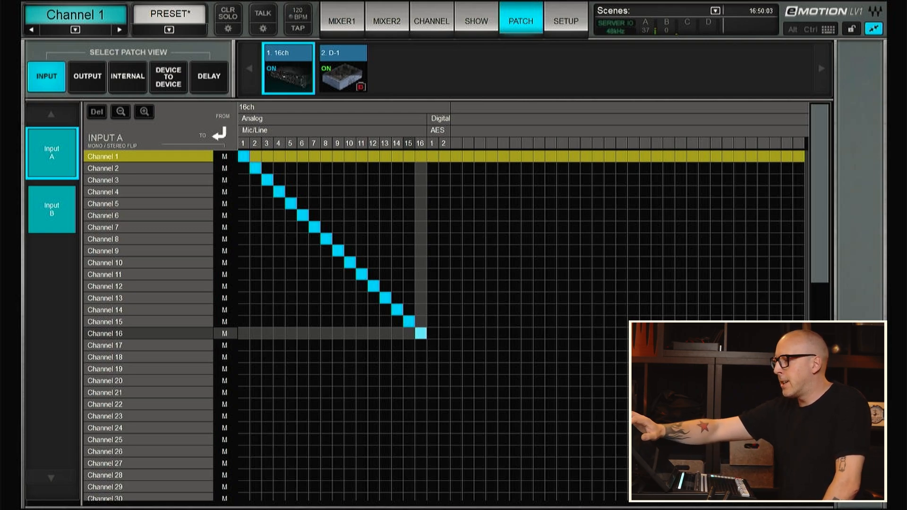
# - Patch the LR mix bus outputs to the 16ch device, left to Line 1 and right to Line 2
pyautogui.click(88, 76)
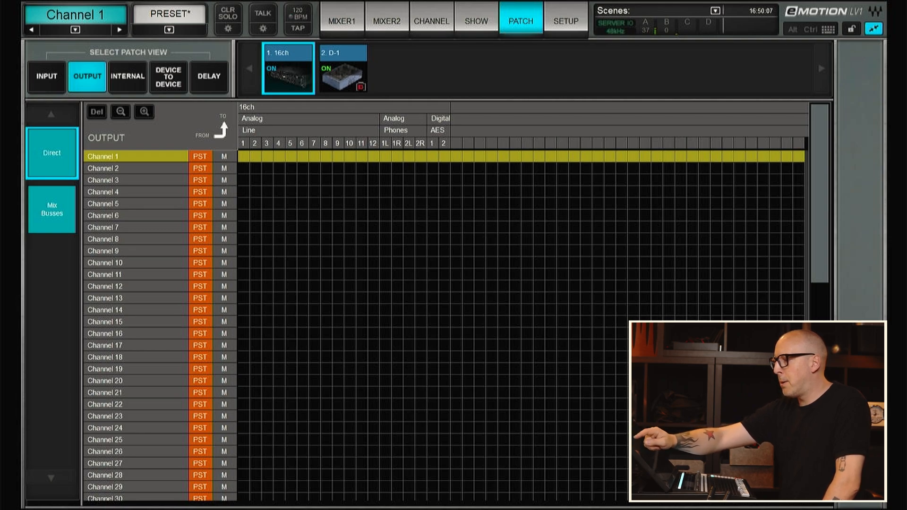
pyautogui.click(52, 209)
pyautogui.moveTo(421, 333); pyautogui.dragTo(421, 161)
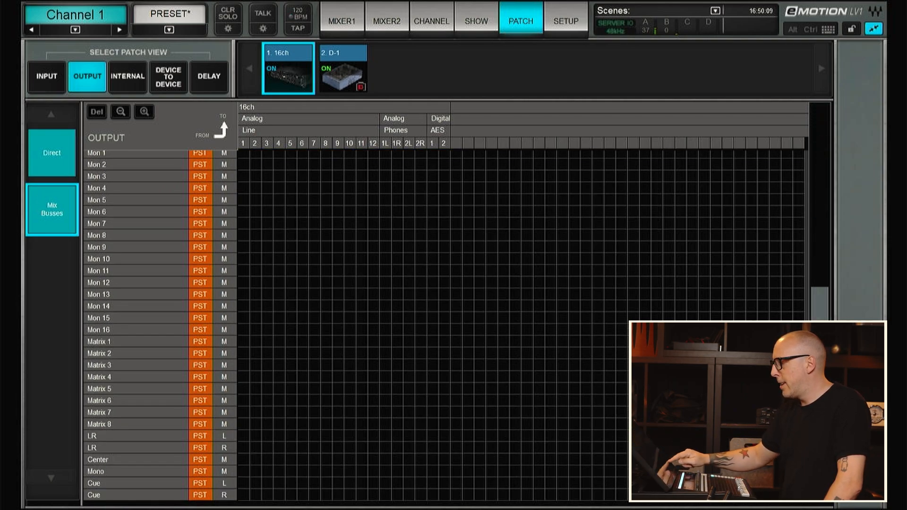
pyautogui.click(132, 439)
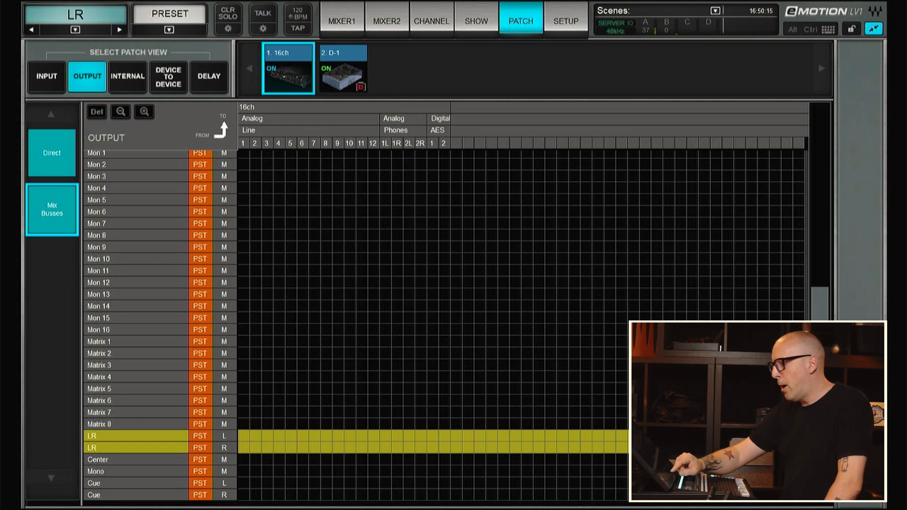
pyautogui.click(243, 435)
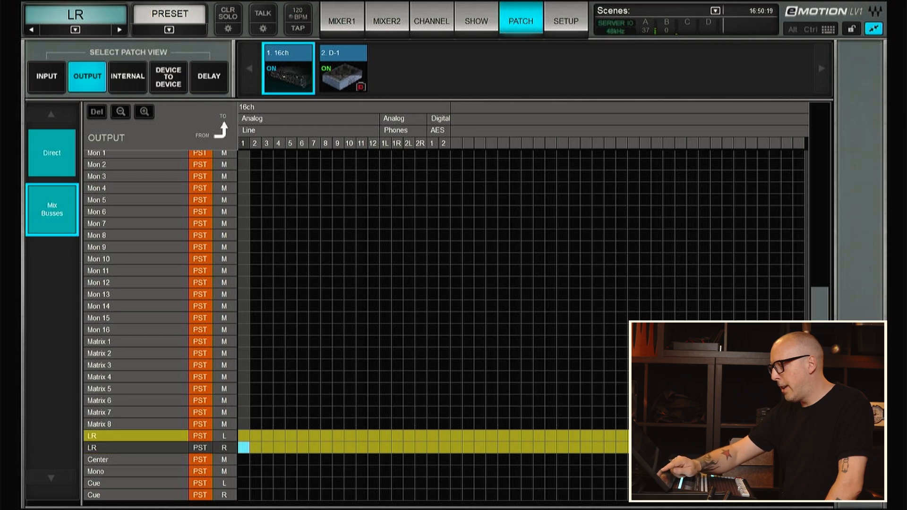
pyautogui.click(255, 447)
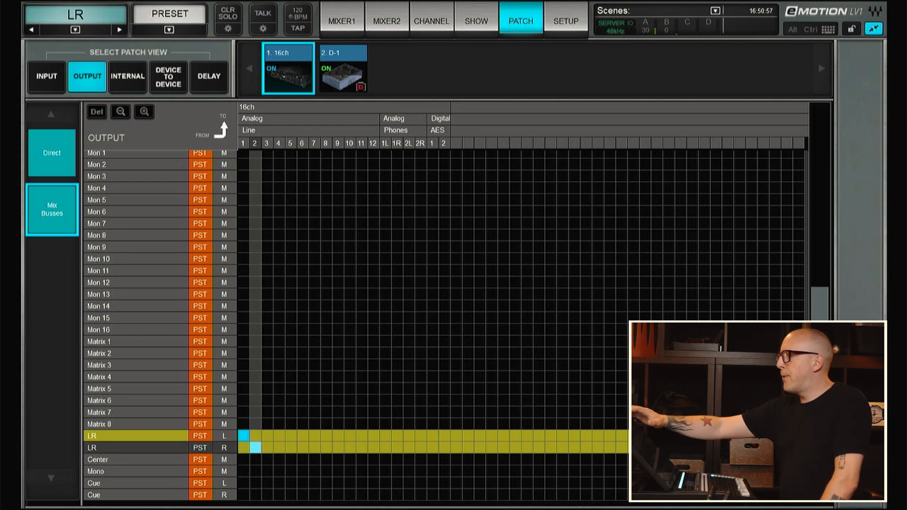
# - Check the main L/R routing of Channels 1–16 in the mixer, and return to the plugin rack view
pyautogui.click(342, 21)
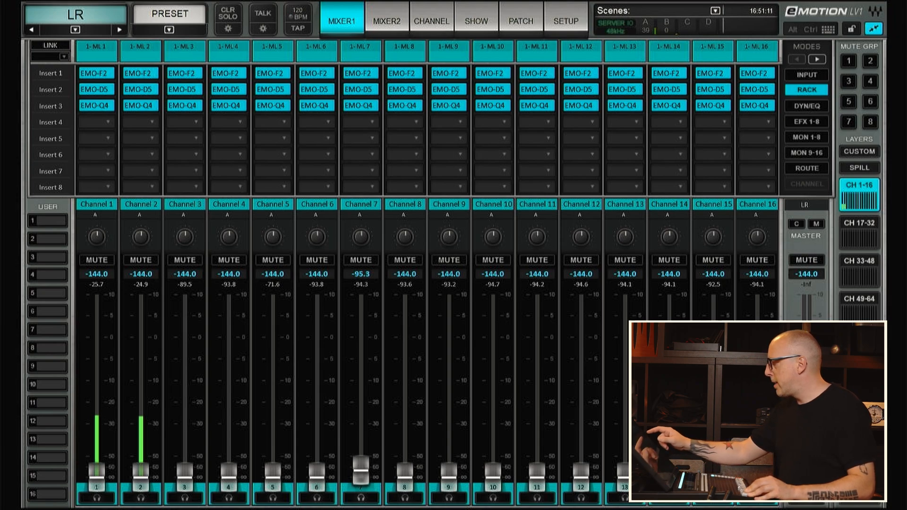
pyautogui.click(808, 168)
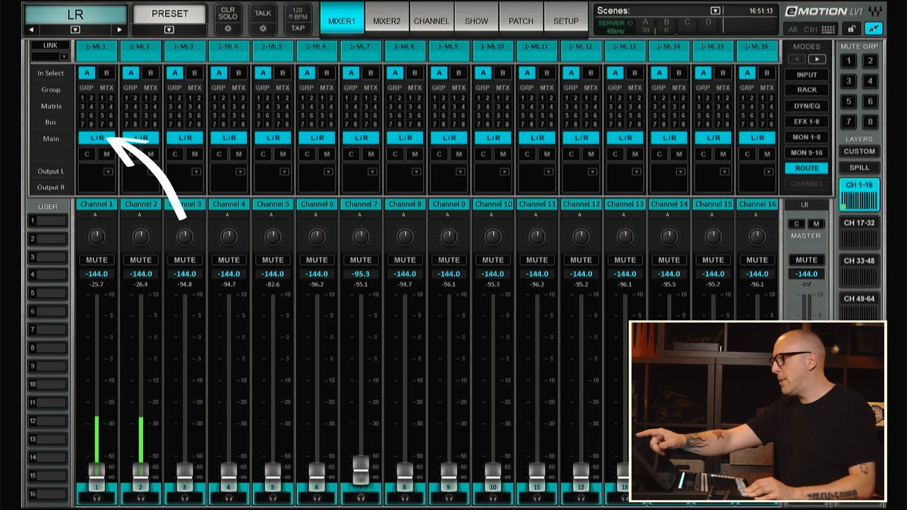
pyautogui.click(807, 90)
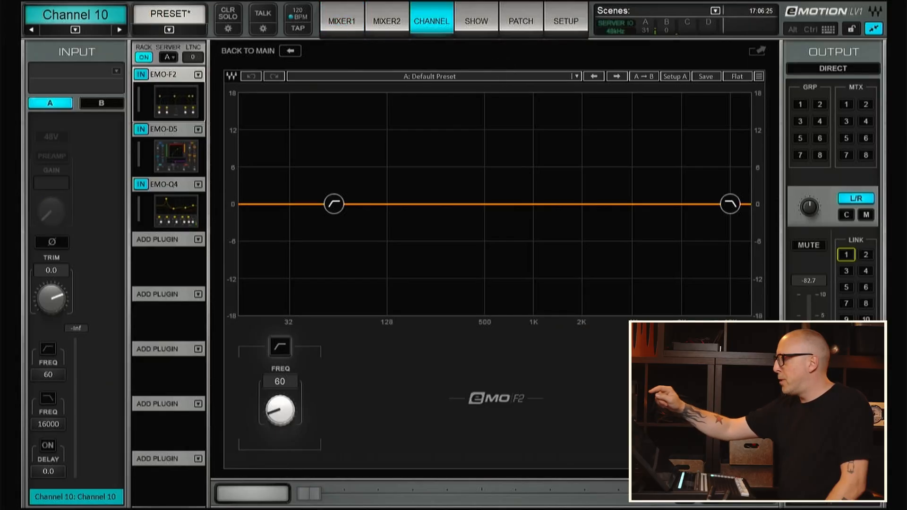
# - Enable Channel 10's high-pass filter at 60 Hz and low-pass filter, lowering the low-pass frequency to about 6465 Hz
pyautogui.click(280, 346)
pyautogui.click(48, 399)
pyautogui.moveTo(730, 205); pyautogui.dragTo(664, 204)
# - In Channel 10's EMO-Q4, set band 2 to about -4.7 dB at 256 Hz and band 3 to 4.5 dB at 711 Hz, and enable mixer Spill
pyautogui.click(177, 152)
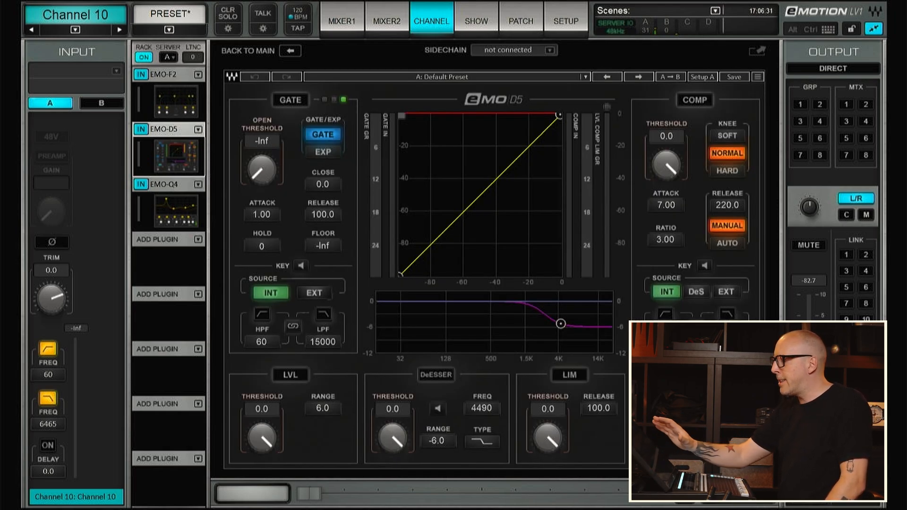
pyautogui.click(176, 208)
pyautogui.moveTo(460, 204); pyautogui.dragTo(436, 233)
pyautogui.moveTo(609, 204); pyautogui.dragTo(509, 175)
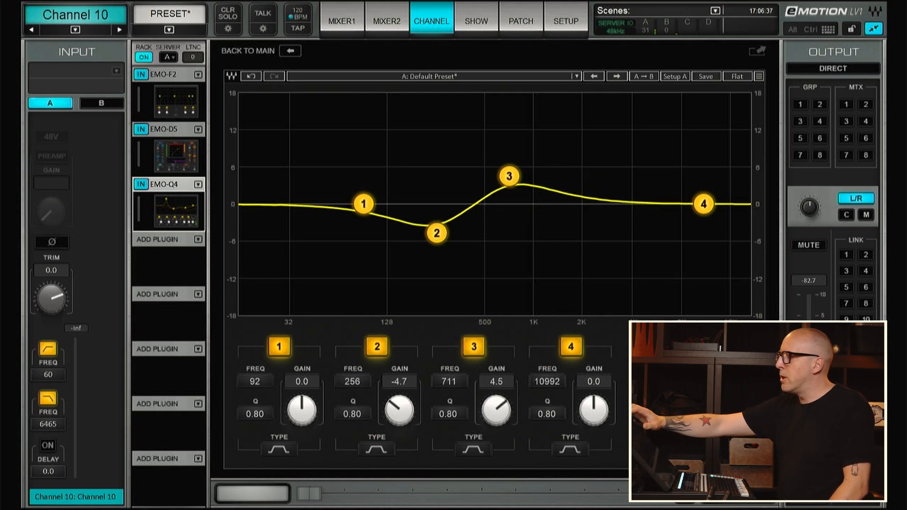
pyautogui.click(341, 20)
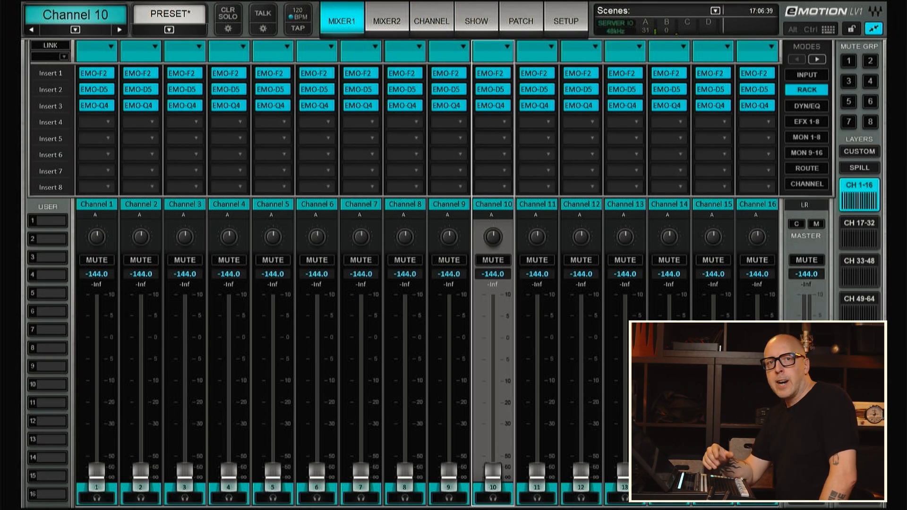
pyautogui.click(859, 168)
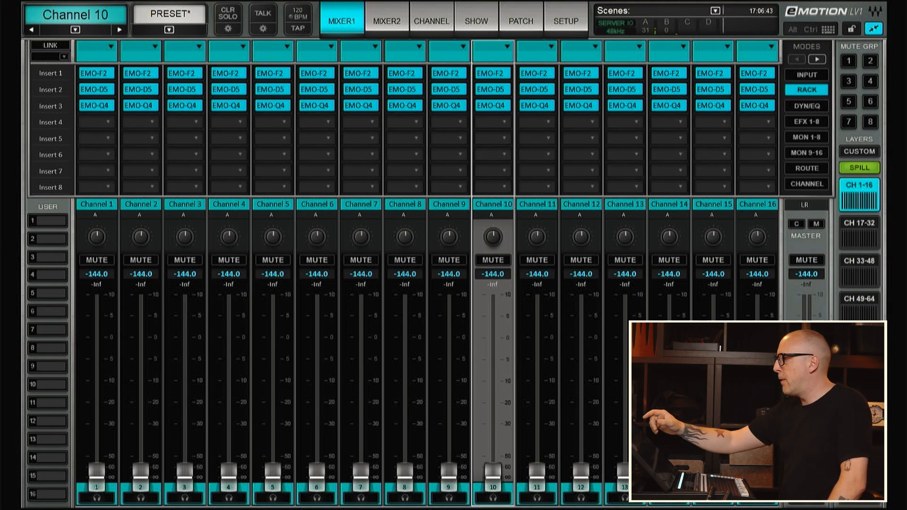
# - Load the session template JOE Easy peasy without saving the current session
pyautogui.click(476, 21)
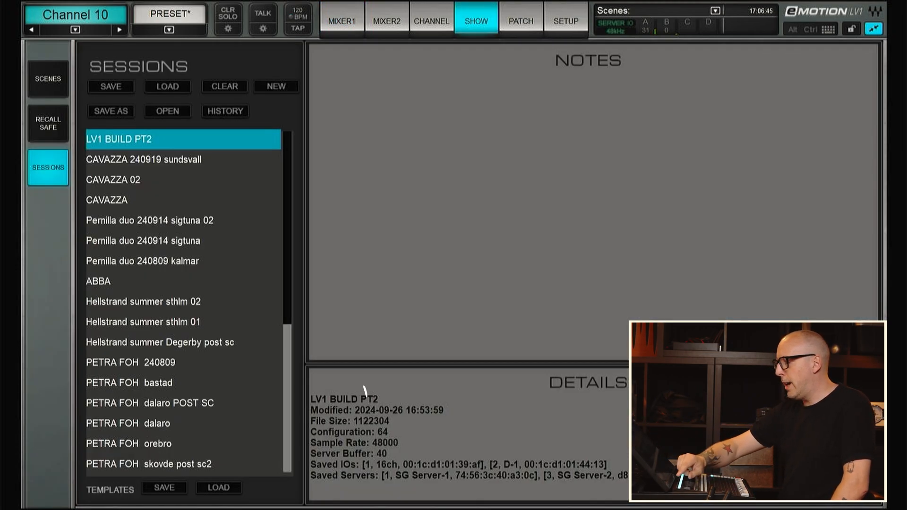
pyautogui.click(224, 488)
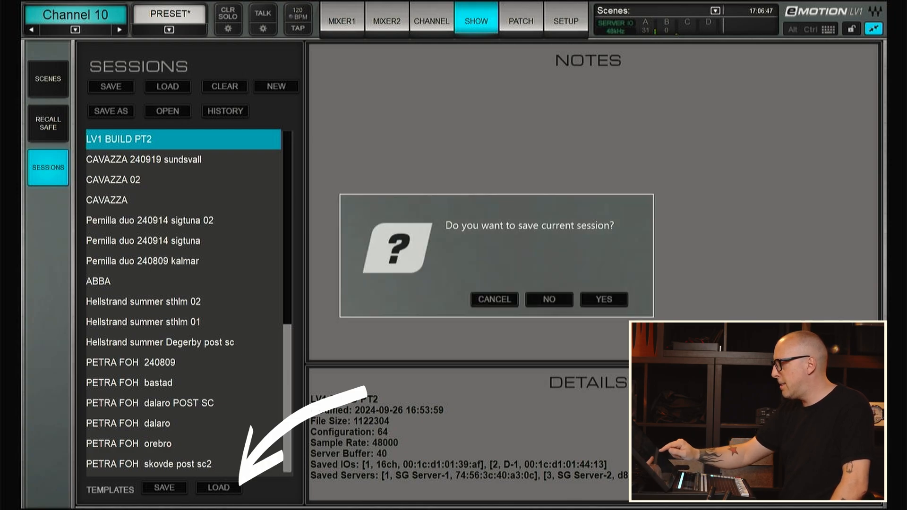
pyautogui.click(549, 299)
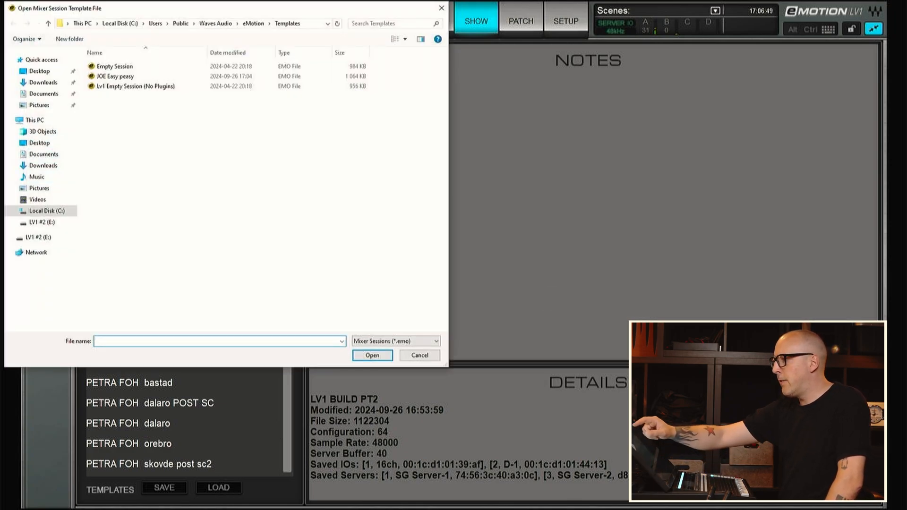
pyautogui.click(115, 77)
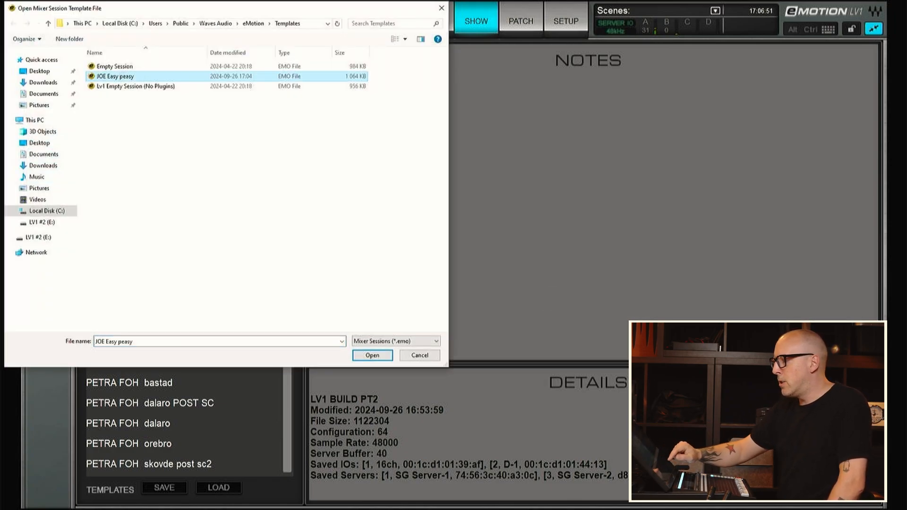
pyautogui.click(373, 355)
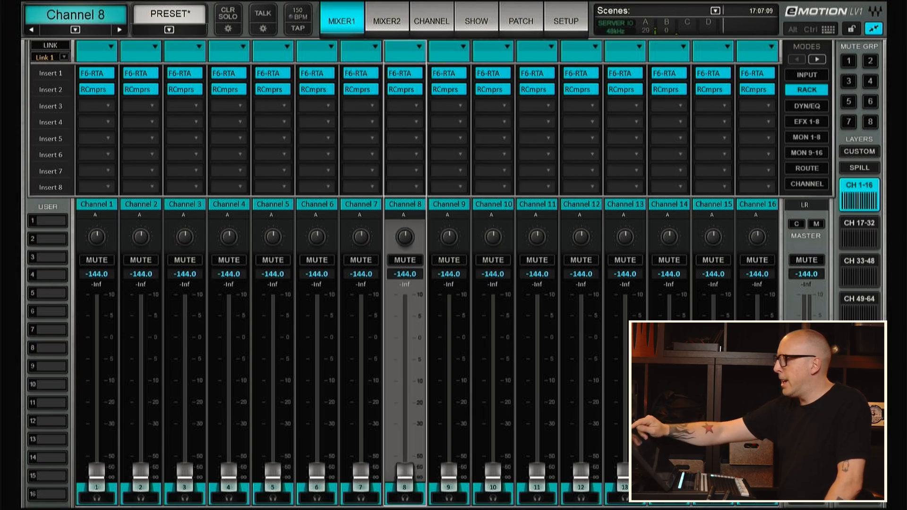
# - Examine Channel 8's F6-RTA and RCompressor plugins, and the mixer layer with the groups and effects returns
pyautogui.click(401, 73)
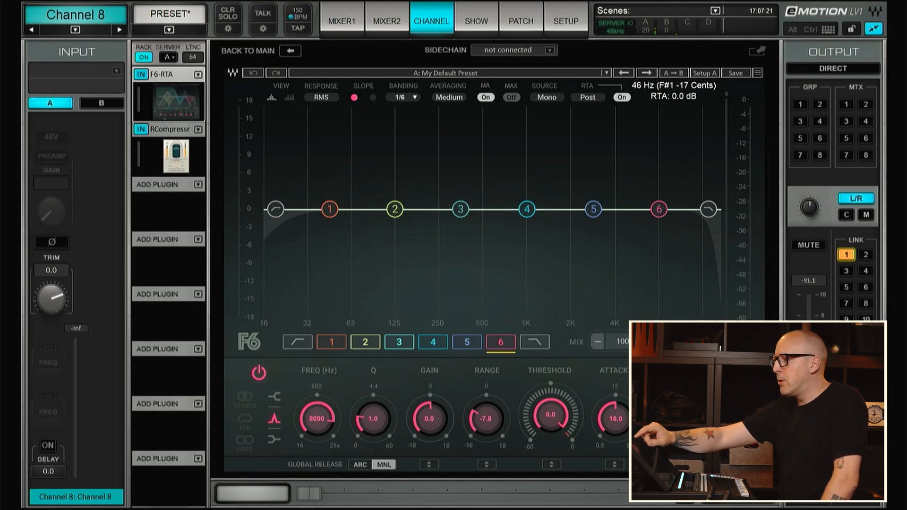
pyautogui.click(176, 156)
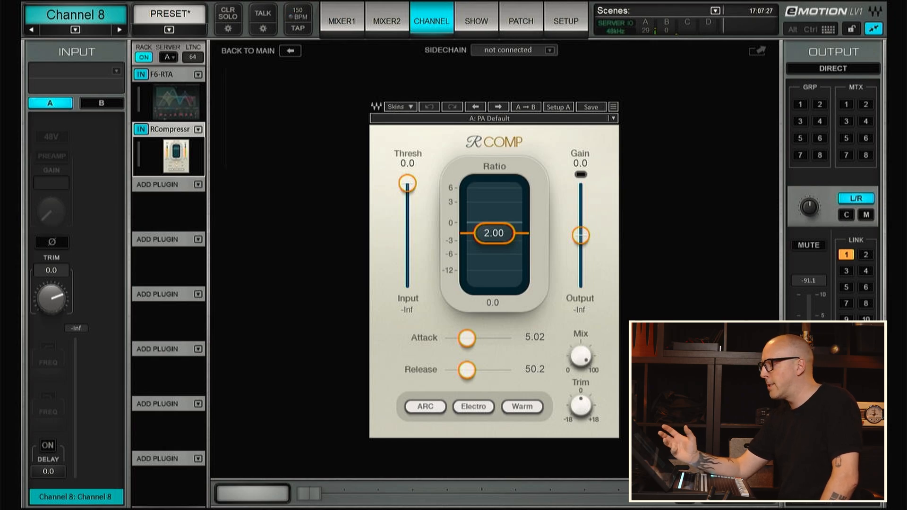
pyautogui.click(342, 21)
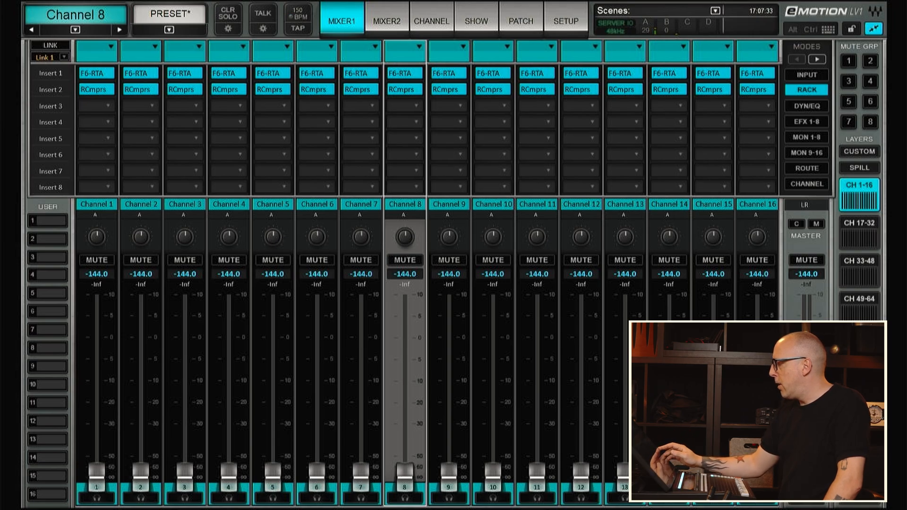
pyautogui.click(860, 346)
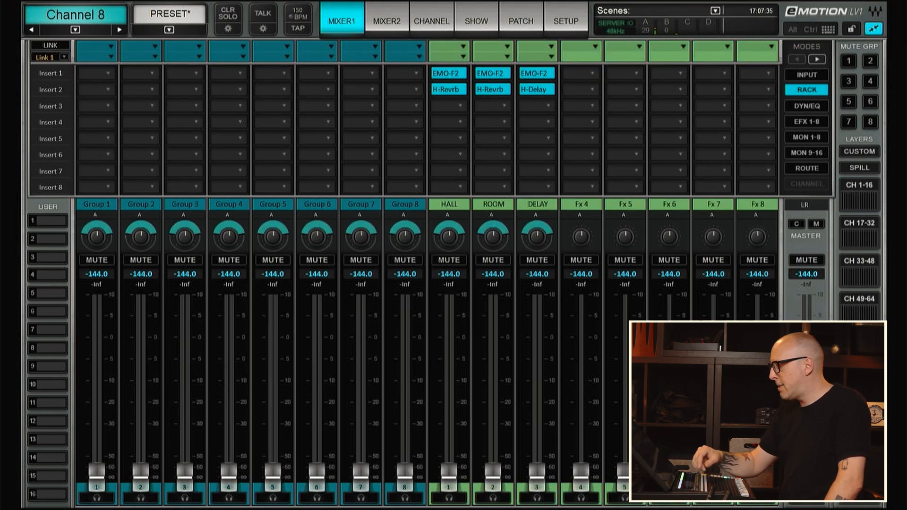
# - Examine the effects returns and the masters and matrix layer, including the LR bus's F6-RTA and SSLComp plugins
pyautogui.moveTo(449, 477); pyautogui.dragTo(537, 477)
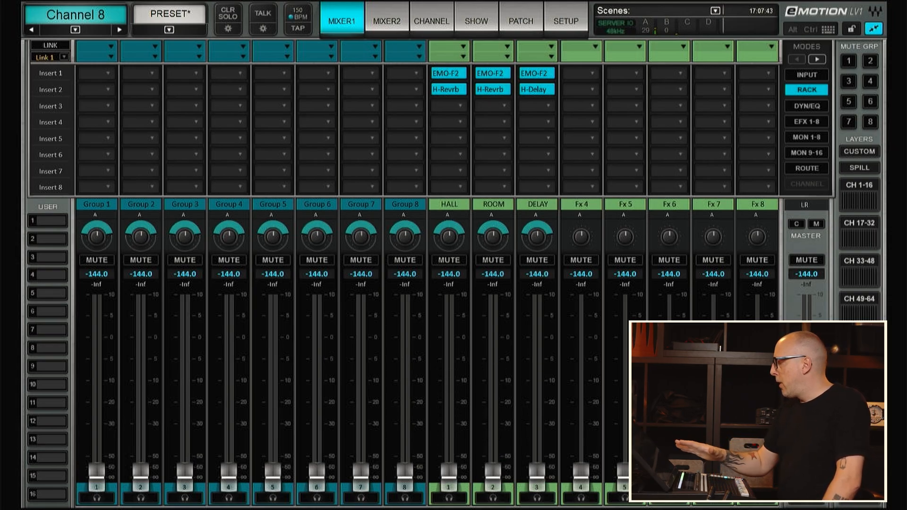
pyautogui.click(860, 384)
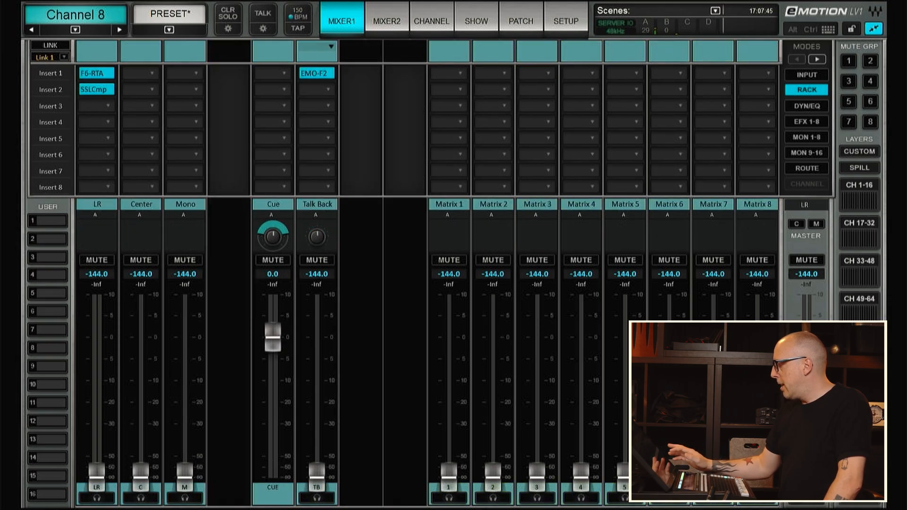
pyautogui.click(96, 74)
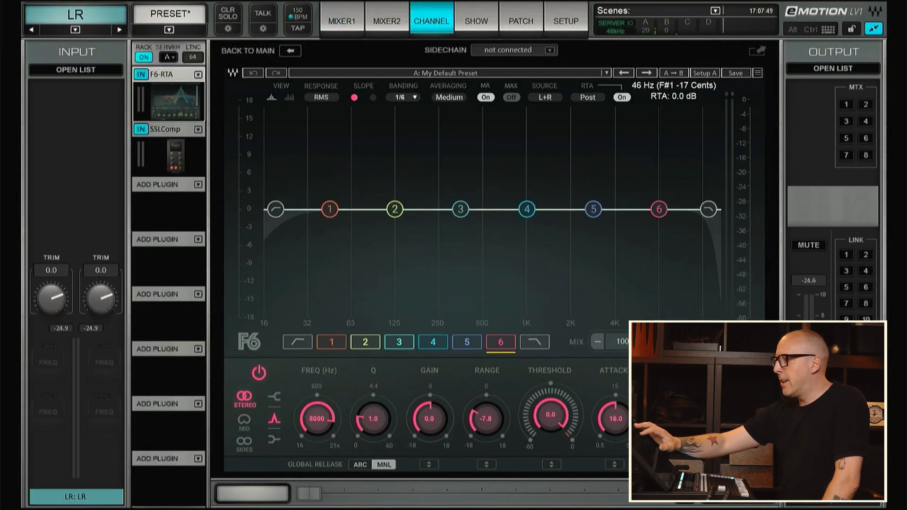
pyautogui.click(176, 157)
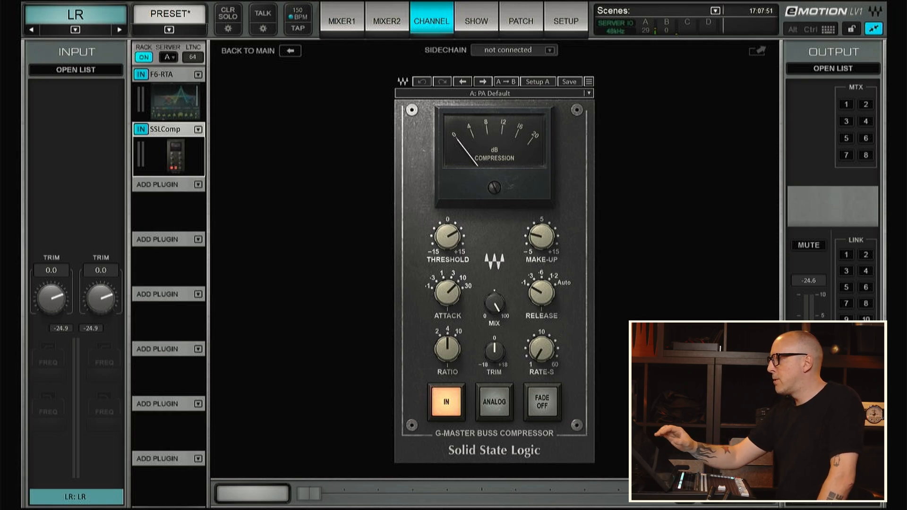
pyautogui.click(342, 21)
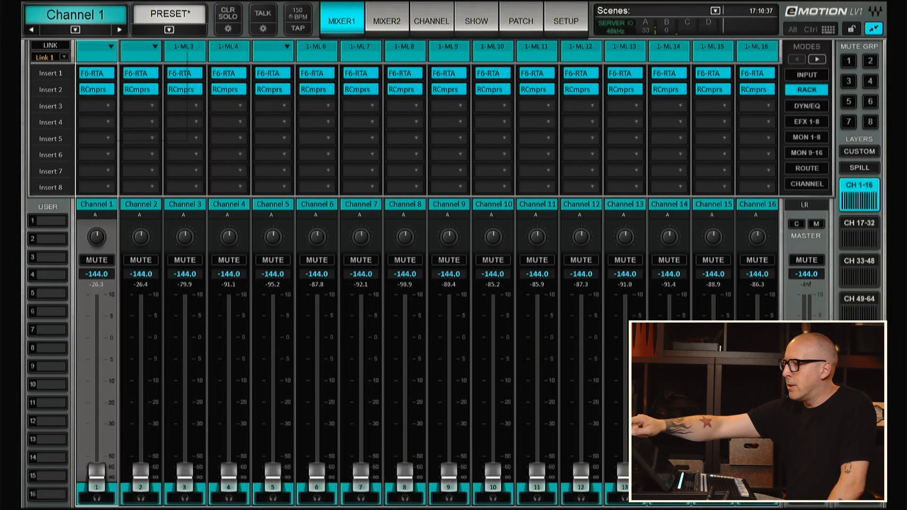
# - Assign Analog Mic/Line 1 of the 16ch device as Channel 1's input source
pyautogui.click(110, 46)
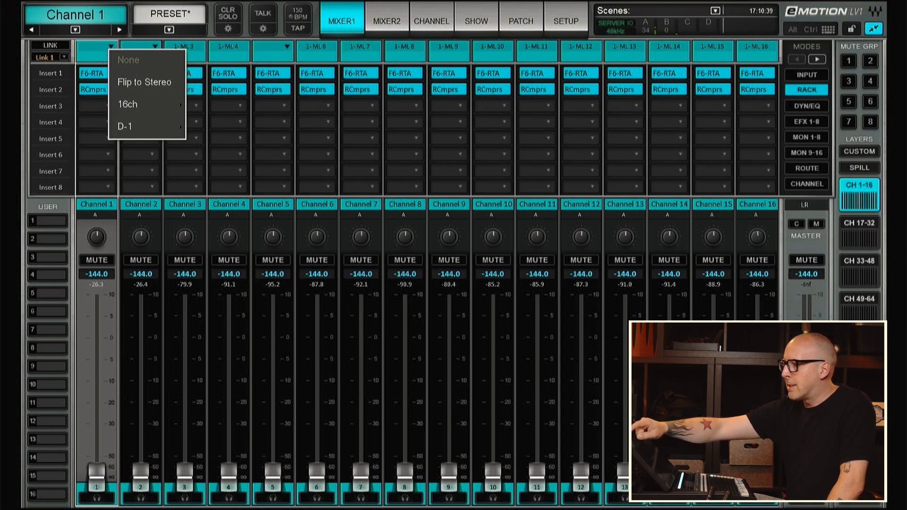
pyautogui.click(128, 104)
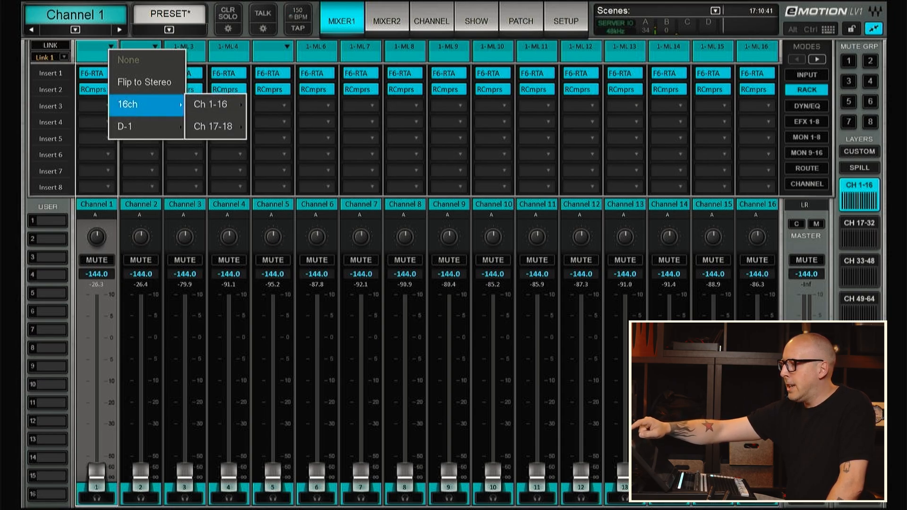
pyautogui.click(211, 105)
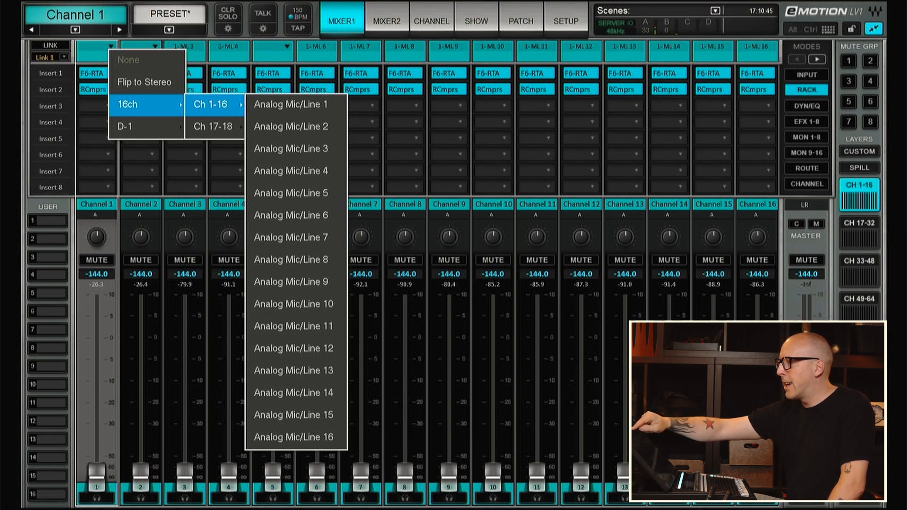
pyautogui.click(291, 104)
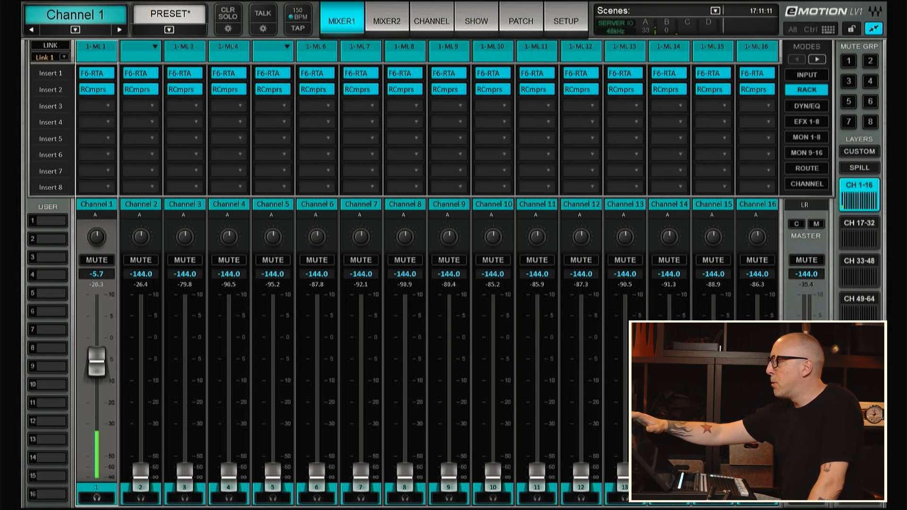
# - Patch the LR mix bus outputs to the 16ch device's analog lines, left to 1 and right to 2, and return to the mixer
pyautogui.click(521, 20)
pyautogui.click(87, 76)
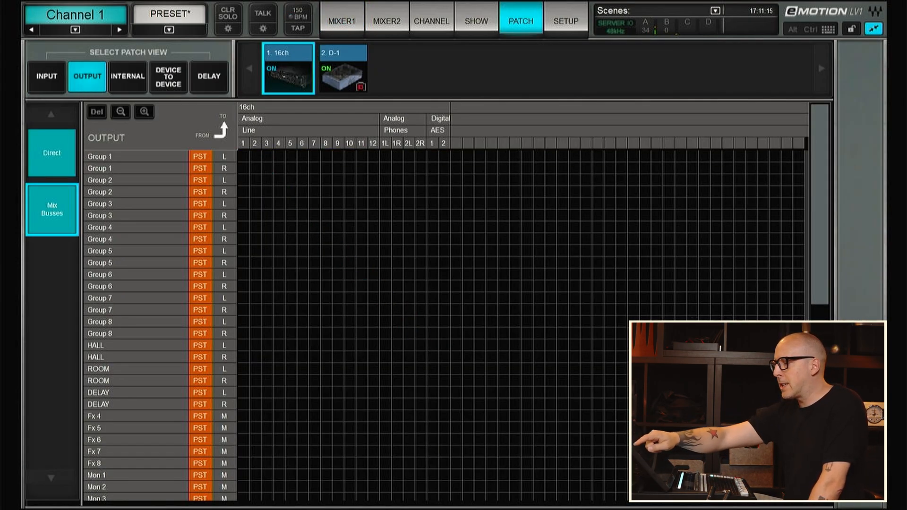
pyautogui.scroll(-10, 161, 326)
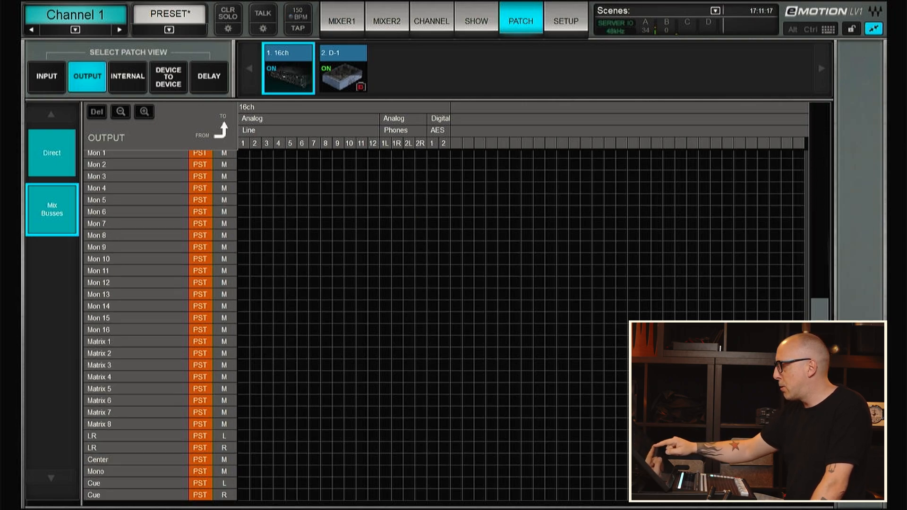
pyautogui.click(128, 442)
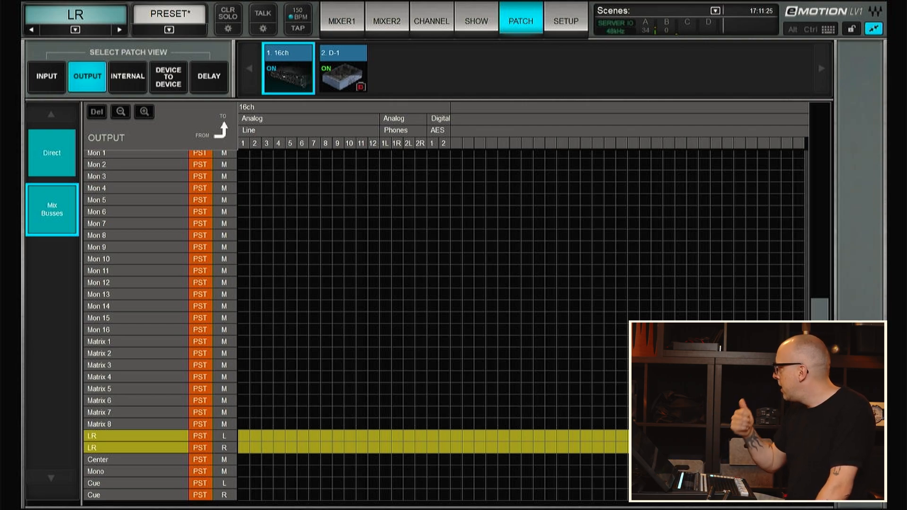
pyautogui.click(244, 436)
pyautogui.click(255, 448)
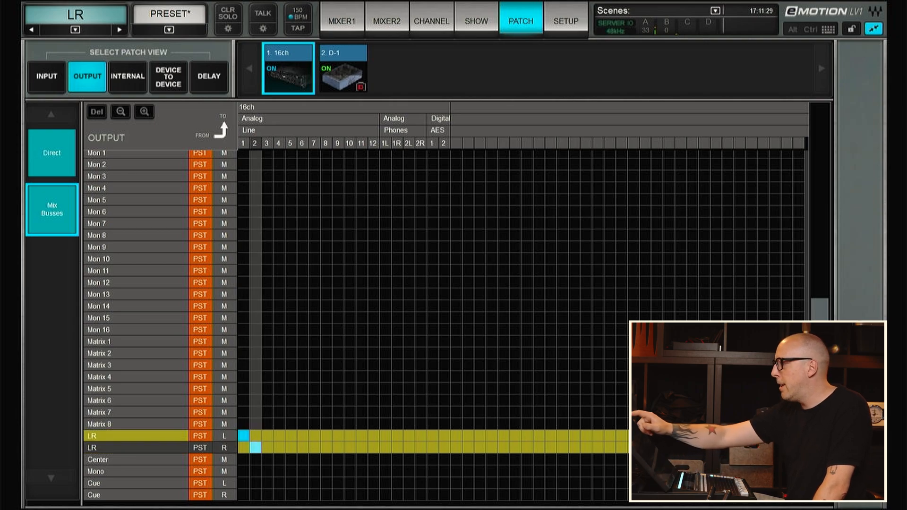
pyautogui.click(342, 21)
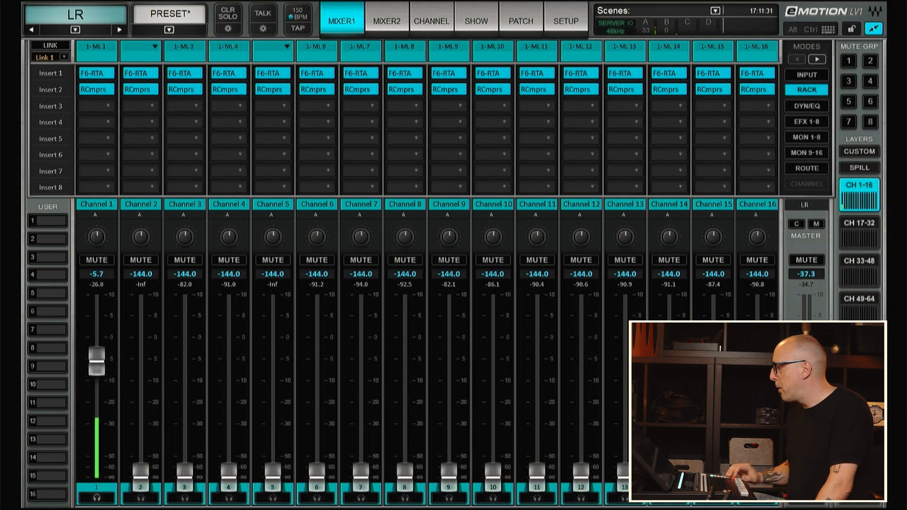